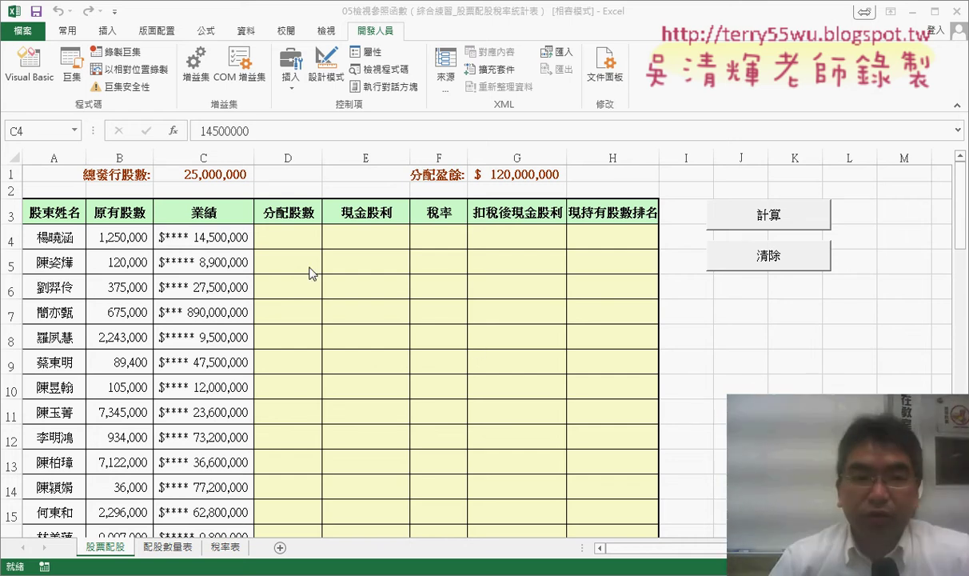
Check in Name Manager which cell the name 總發行股數 (total shares, C1) refers to
{"action": "left_click", "coordinate": [214, 174]}
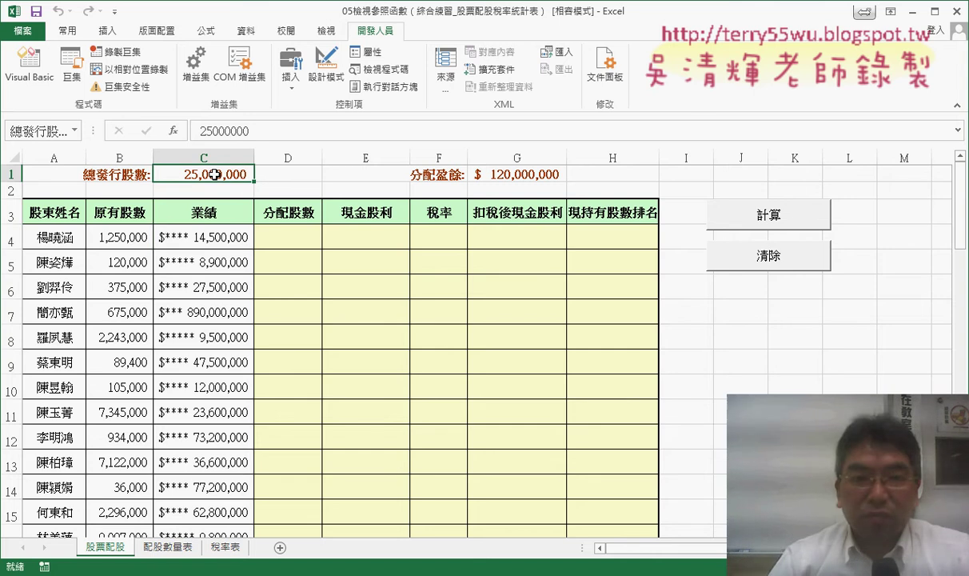
{"action": "left_click", "coordinate": [206, 30]}
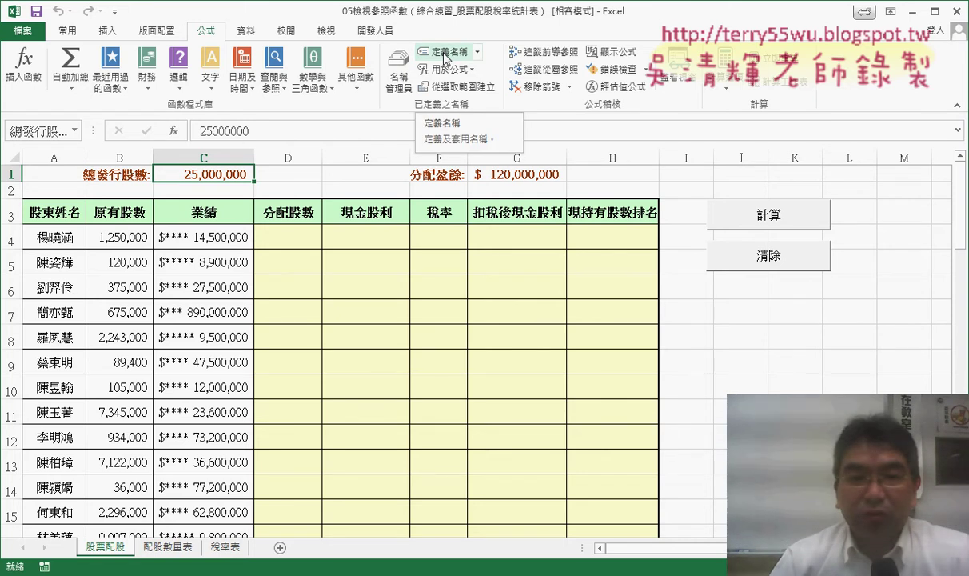
{"action": "left_click", "coordinate": [398, 70]}
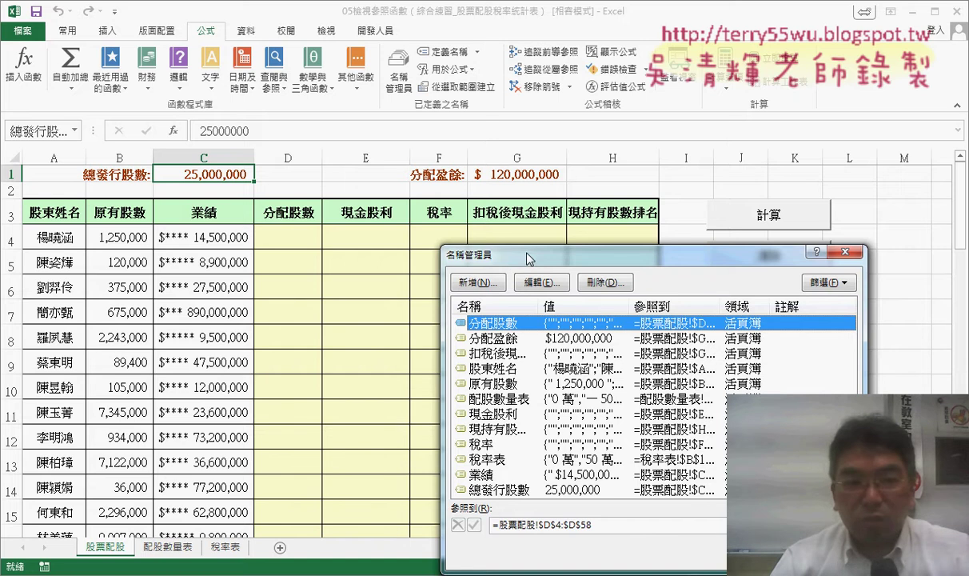
{"action": "left_click_drag", "start_coordinate": [526, 257], "coordinate": [365, 114]}
{"action": "left_click", "coordinate": [338, 351]}
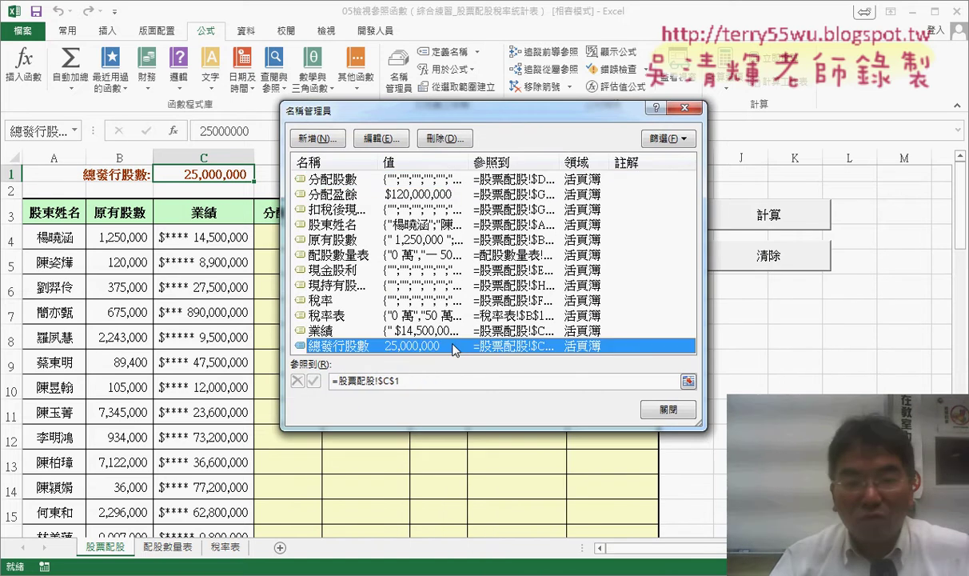
{"action": "left_click", "coordinate": [448, 381]}
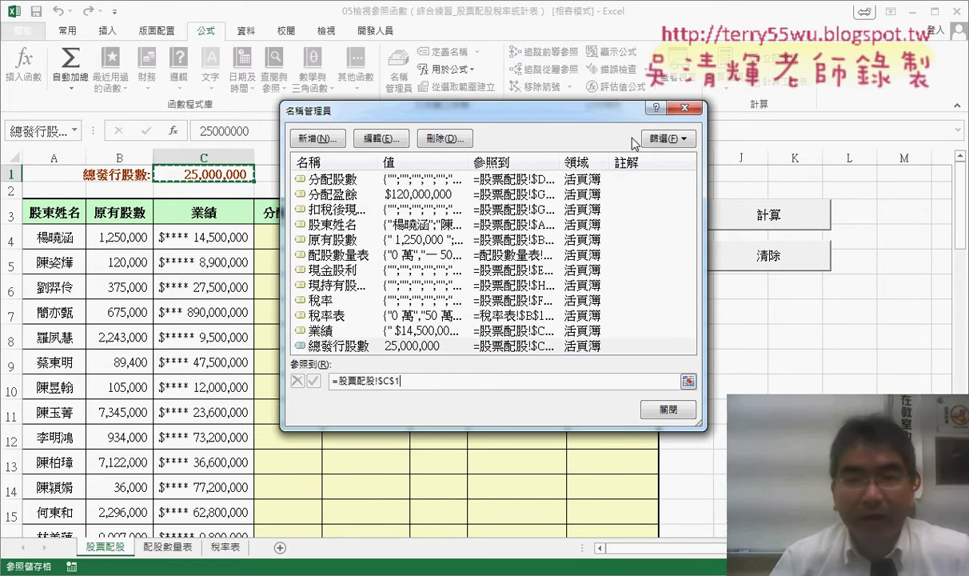
{"action": "left_click", "coordinate": [685, 108]}
Select A3:H58 and create names from the top row only, with Left column unchecked
{"action": "left_click", "coordinate": [54, 213]}
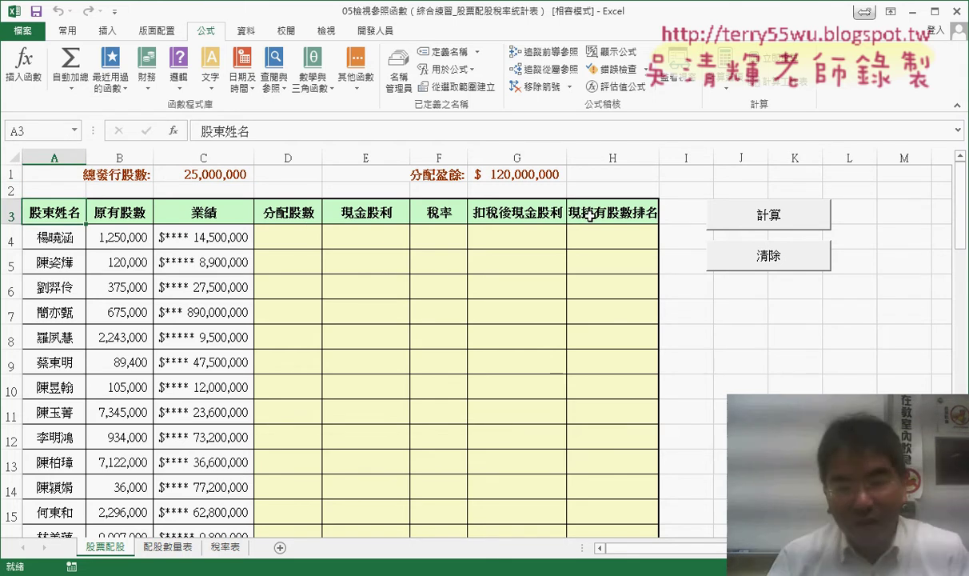
{"action": "left_click", "coordinate": [590, 215], "text": "shift"}
{"action": "key", "text": "ctrl+shift+Down"}
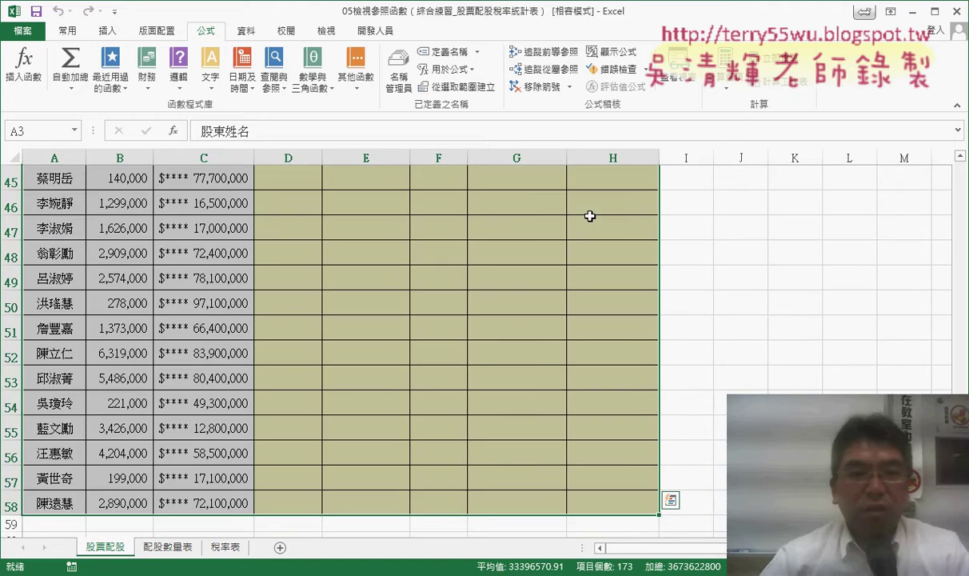
{"action": "left_click", "coordinate": [456, 87]}
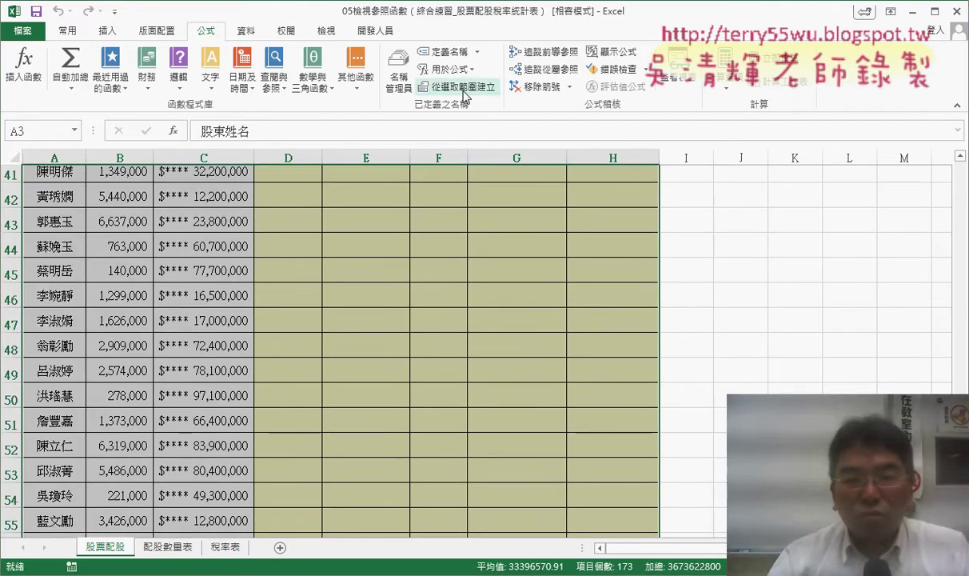
{"action": "left_click", "coordinate": [433, 257]}
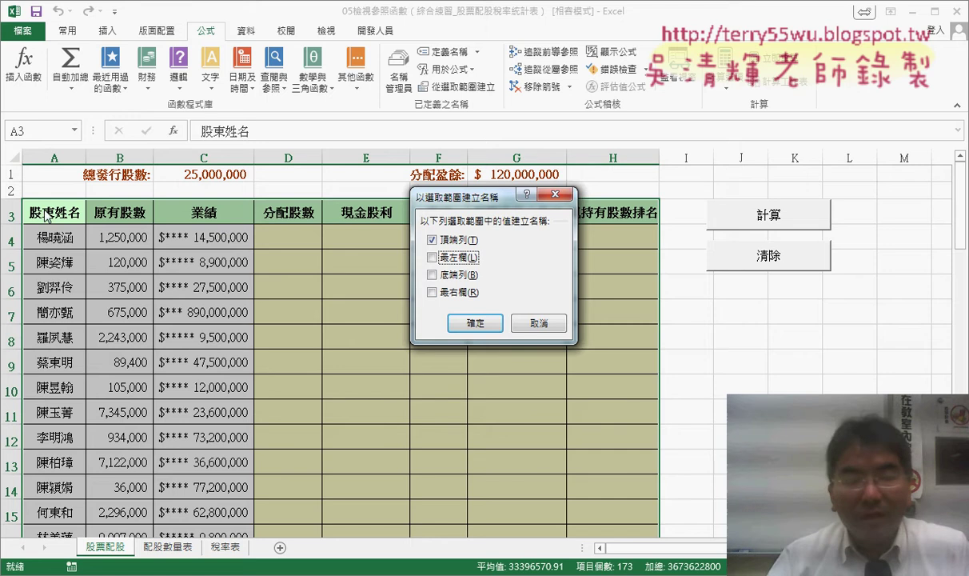
{"action": "left_click_drag", "start_coordinate": [448, 194], "coordinate": [254, 255]}
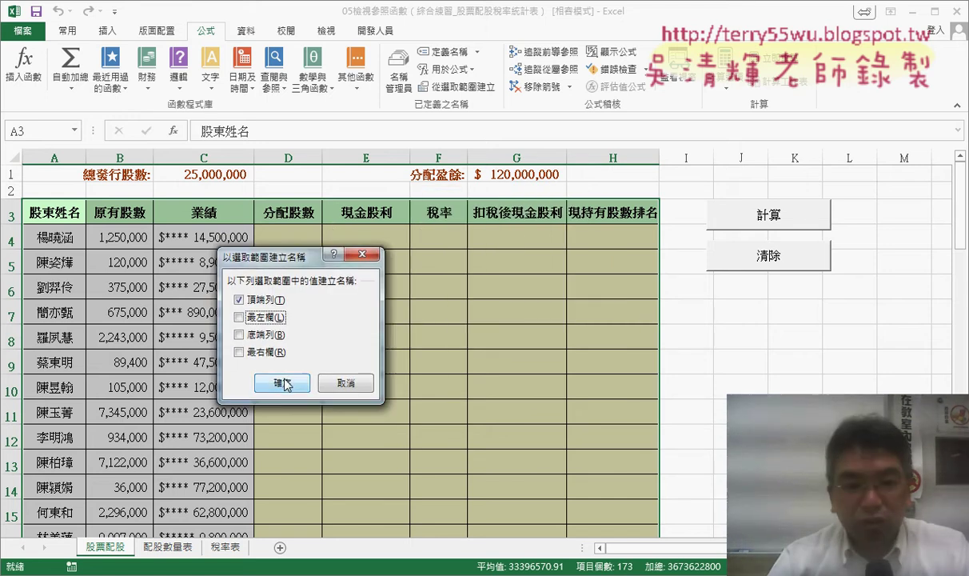
{"action": "left_click", "coordinate": [346, 384]}
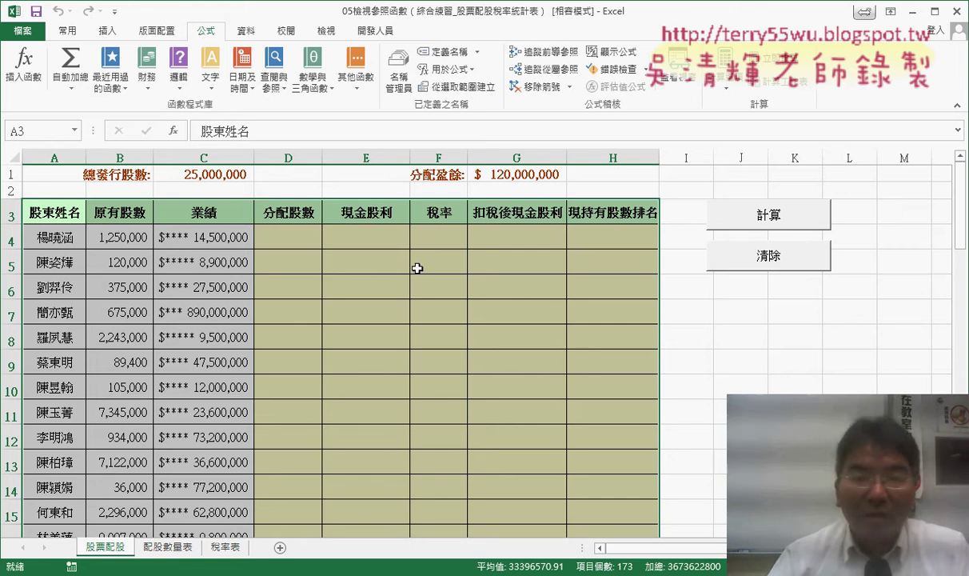
{"action": "left_click", "coordinate": [169, 547]}
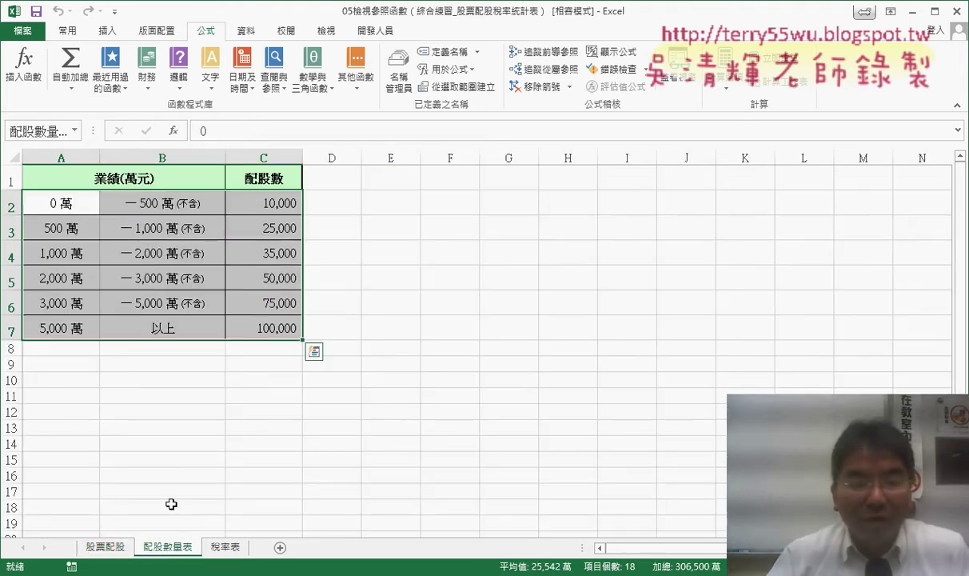
On the 配股數量表 sheet, name the range A2:C7 配股數量表 in the Name Box
{"action": "double_click", "coordinate": [168, 547]}
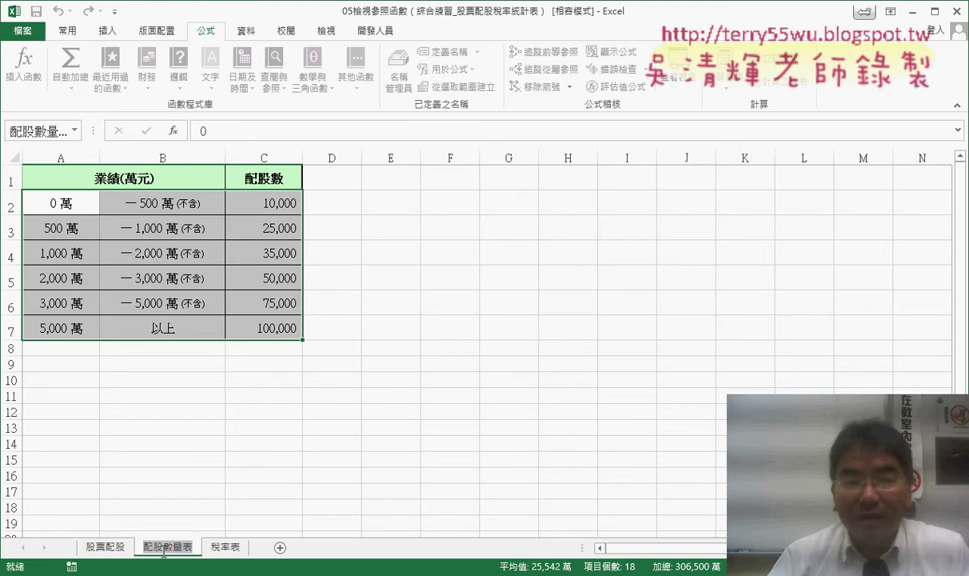
{"action": "left_click", "coordinate": [184, 408]}
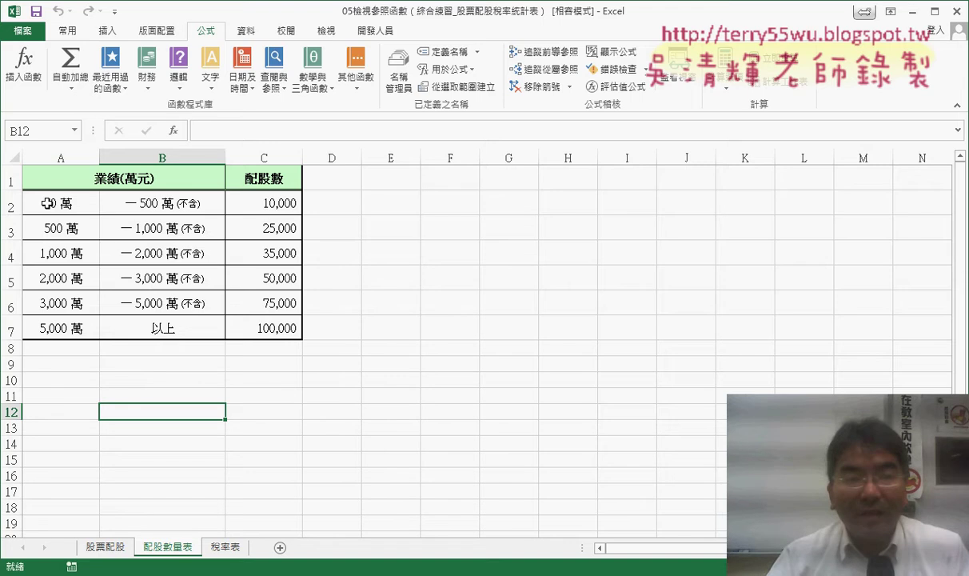
{"action": "left_click_drag", "start_coordinate": [48, 196], "coordinate": [275, 323]}
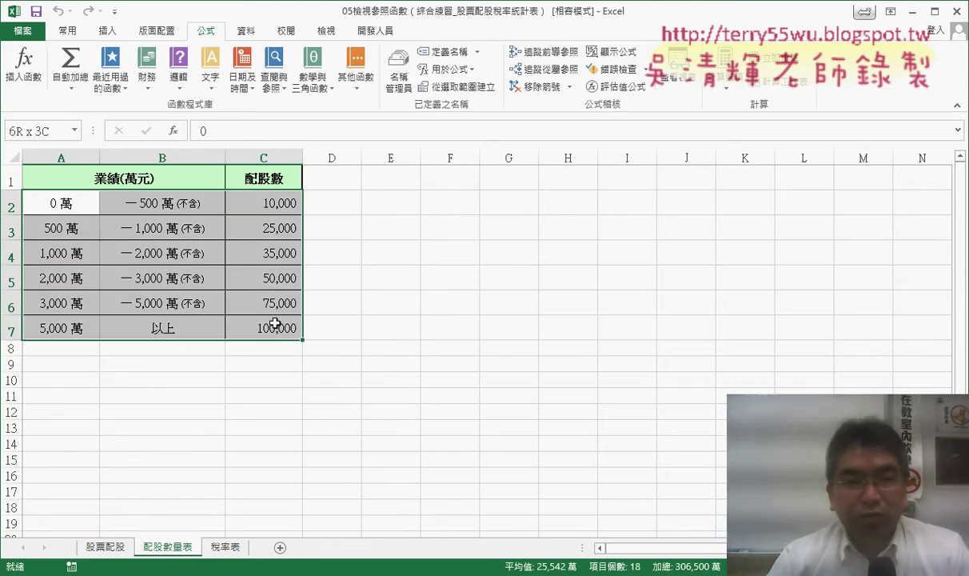
{"action": "left_click", "coordinate": [36, 130]}
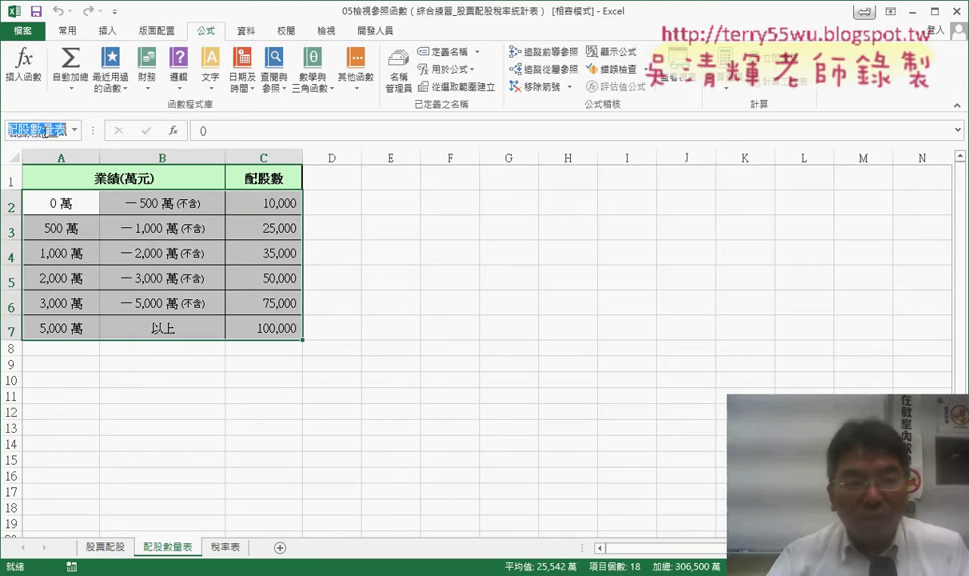
{"action": "left_click", "coordinate": [32, 130]}
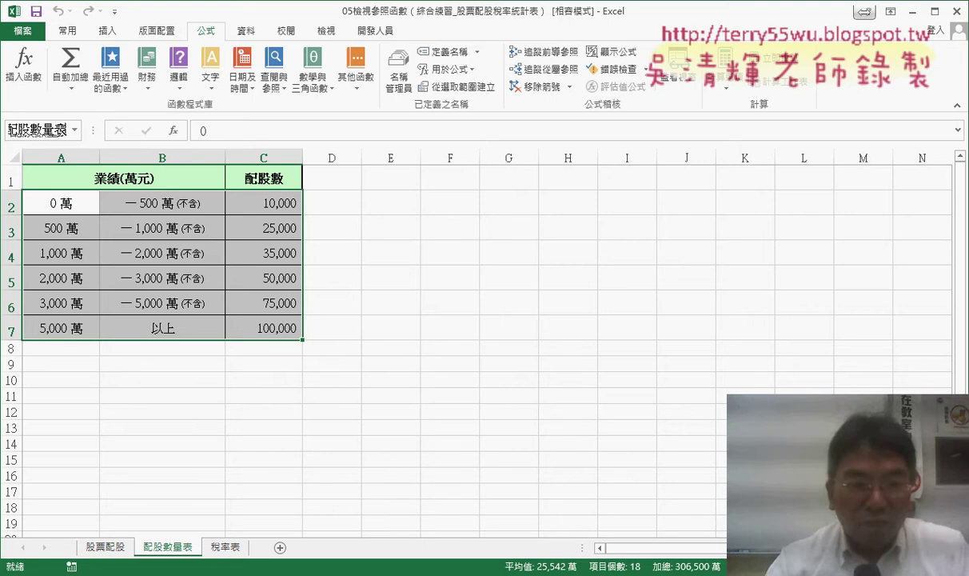
{"action": "key", "text": "Return"}
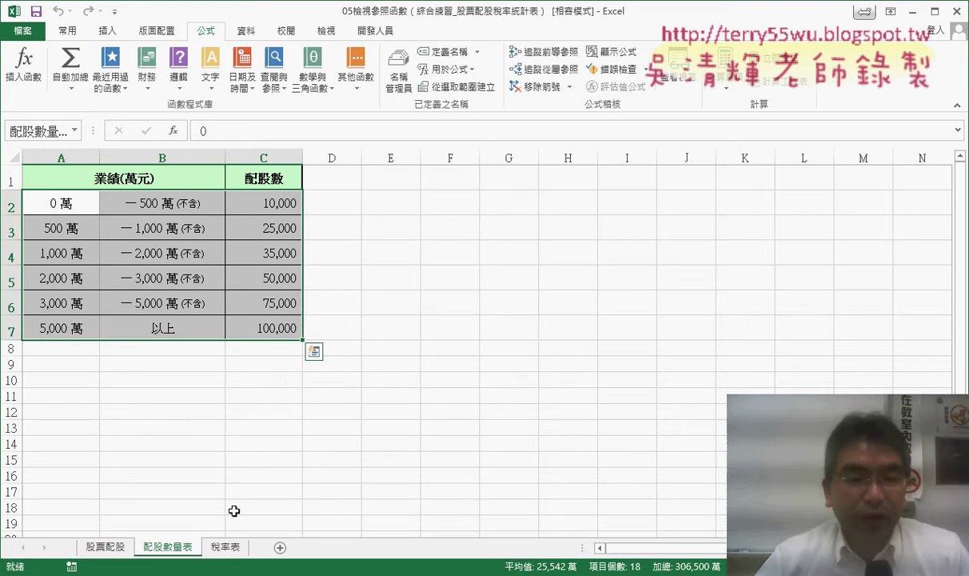
On the 稅率表 sheet, name the range B1:E3 稅率表
{"action": "left_click", "coordinate": [228, 548]}
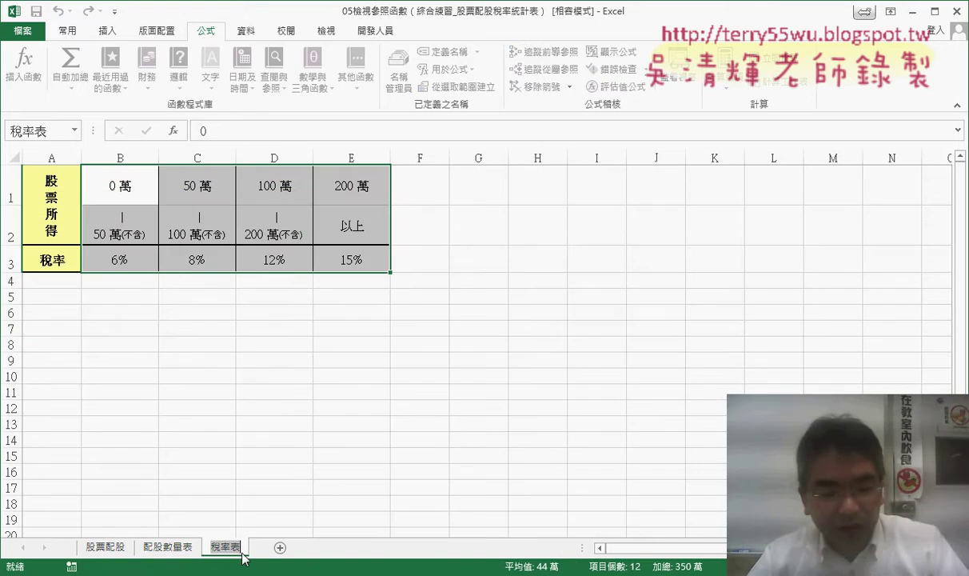
{"action": "left_click", "coordinate": [225, 342]}
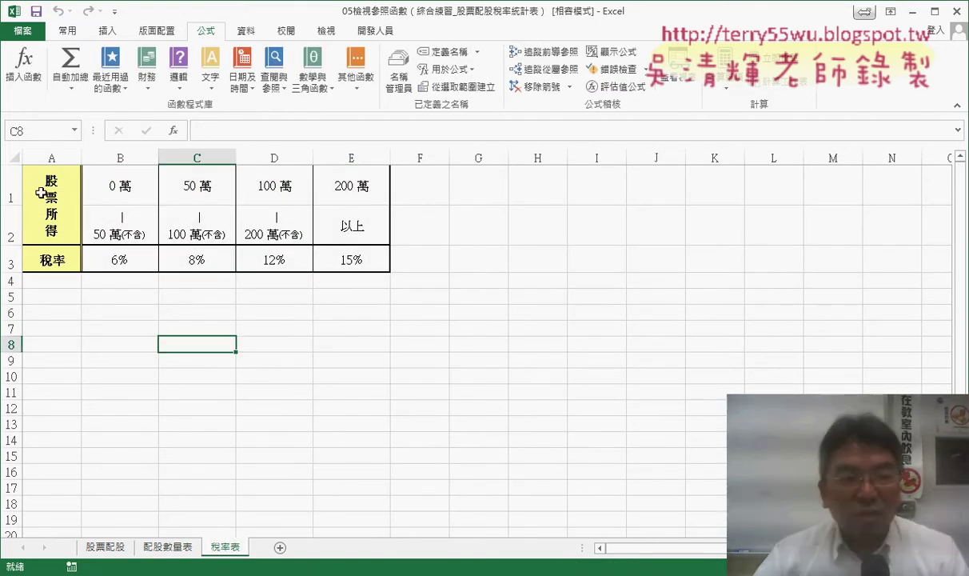
{"action": "left_click_drag", "start_coordinate": [112, 183], "coordinate": [362, 260]}
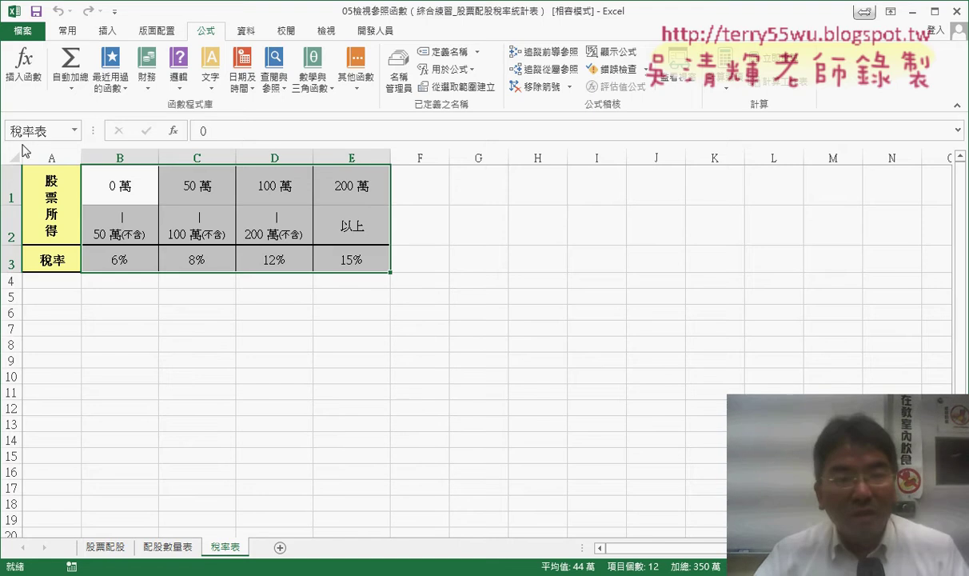
{"action": "left_click", "coordinate": [47, 133]}
{"action": "left_click", "coordinate": [61, 134]}
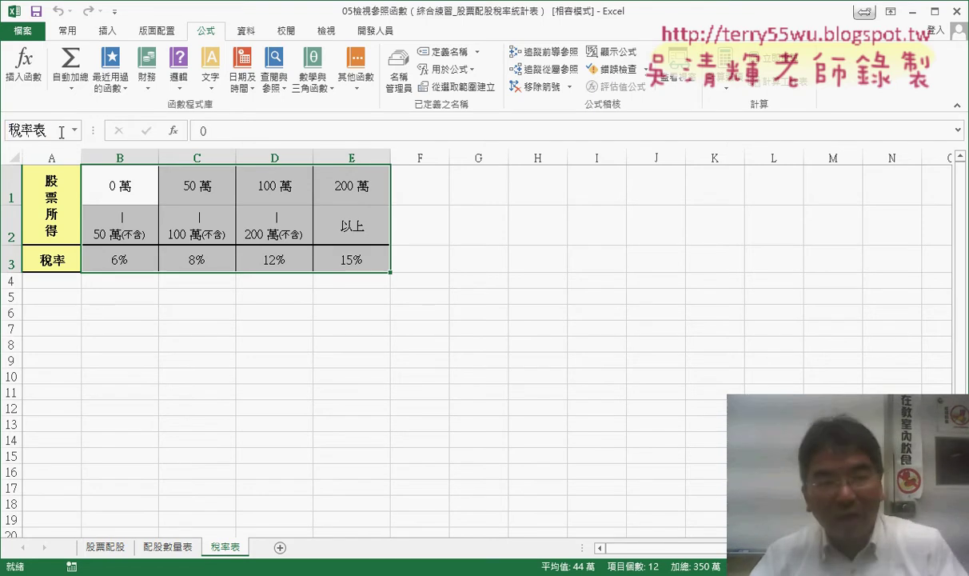
{"action": "key", "text": "Return"}
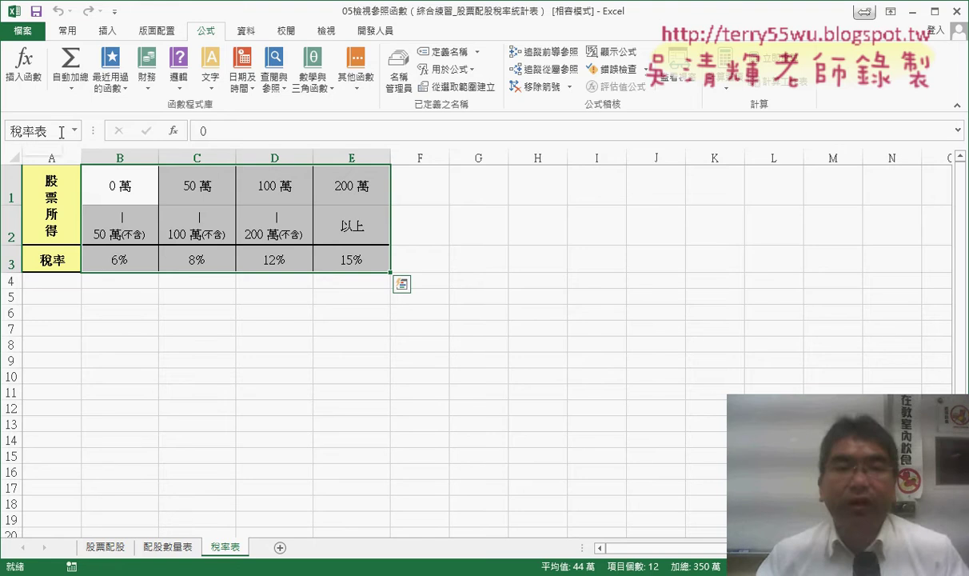
Confirm 配股數量表 and 稅率表 in Name Manager, mark Define Name and Create from Selection in ink, then close it
{"action": "left_click", "coordinate": [400, 84]}
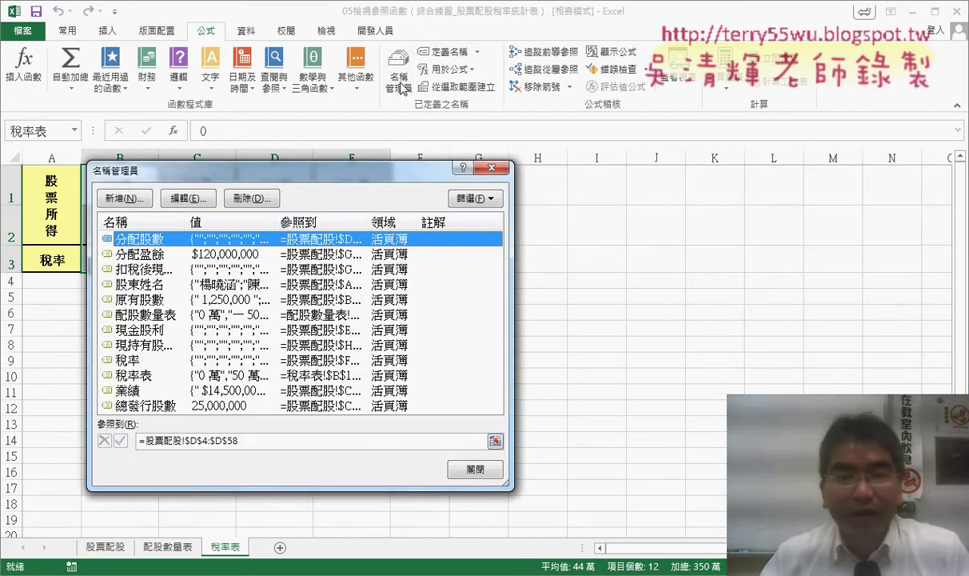
{"action": "left_click_drag", "start_coordinate": [349, 181], "coordinate": [425, 159]}
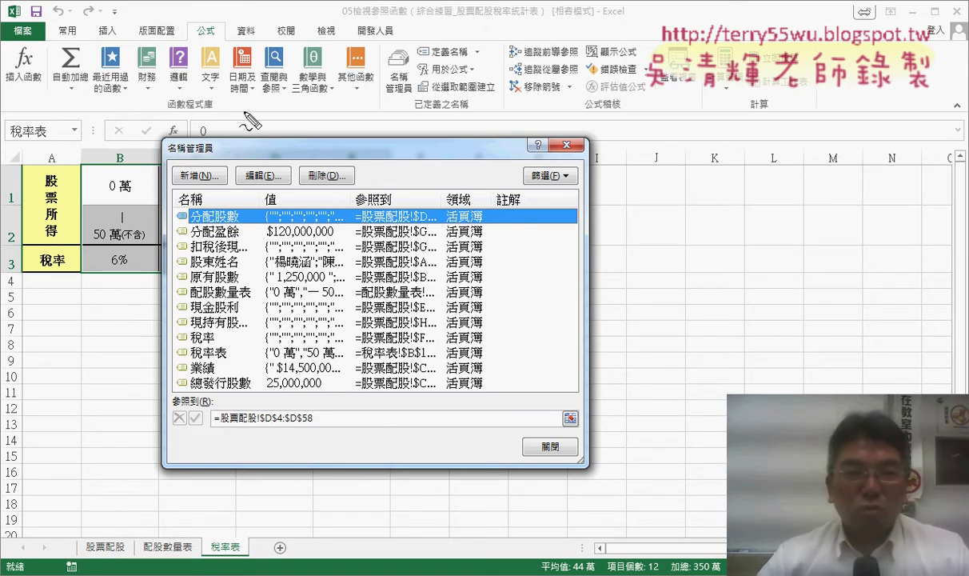
{"action": "left_click_drag", "start_coordinate": [186, 40], "coordinate": [192, 41]}
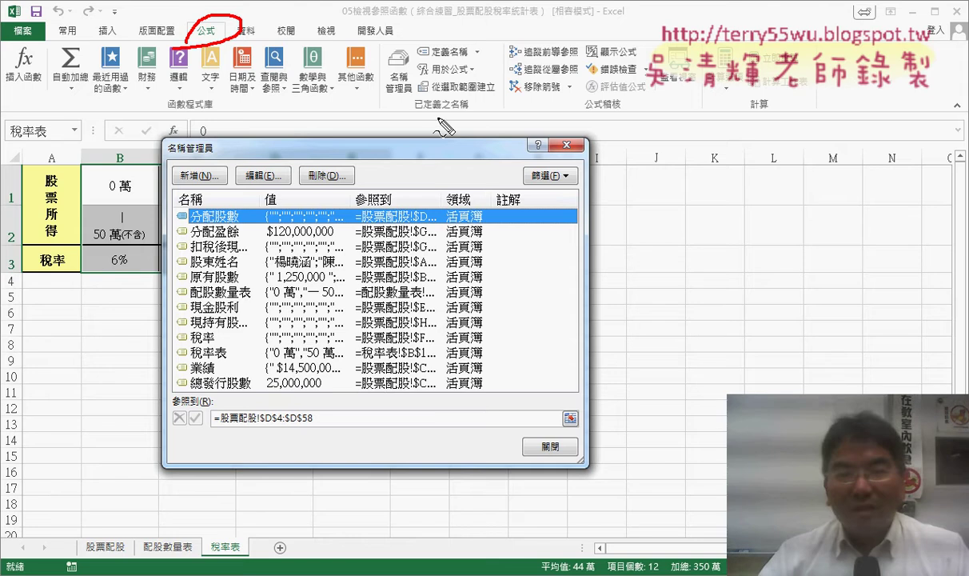
{"action": "left_click_drag", "start_coordinate": [453, 48], "coordinate": [445, 46]}
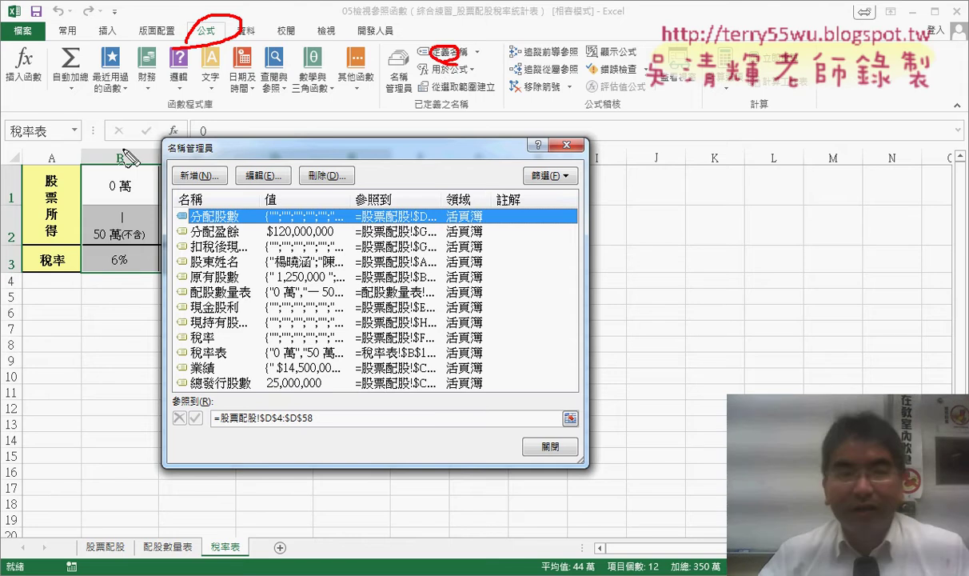
{"action": "left_click_drag", "start_coordinate": [50, 120], "coordinate": [58, 146]}
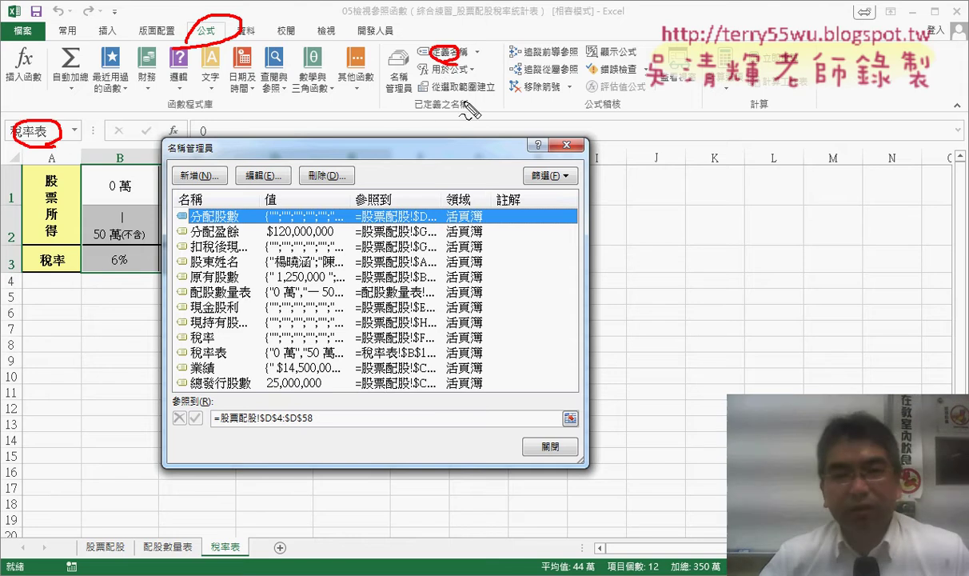
{"action": "left_click_drag", "start_coordinate": [432, 89], "coordinate": [496, 86]}
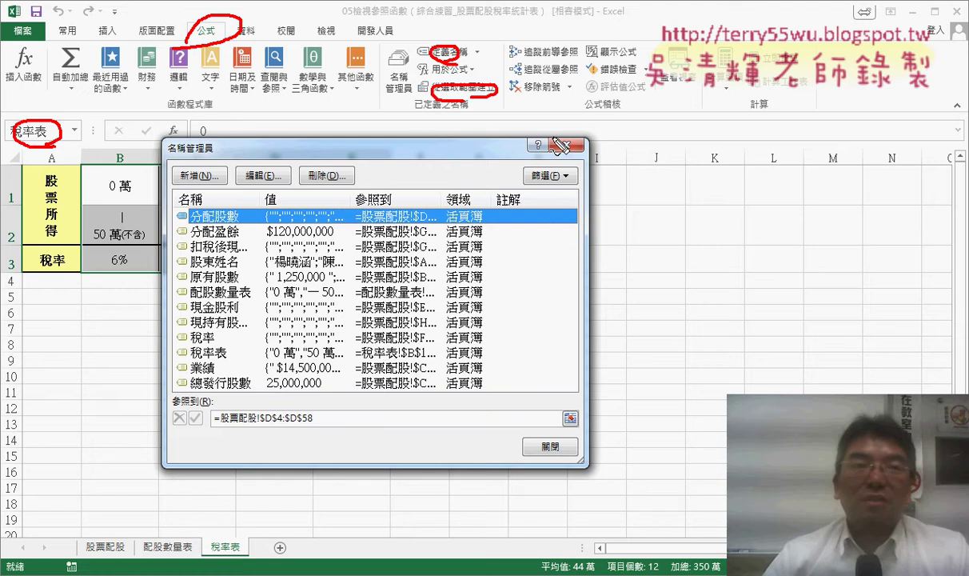
{"action": "key", "text": "Escape"}
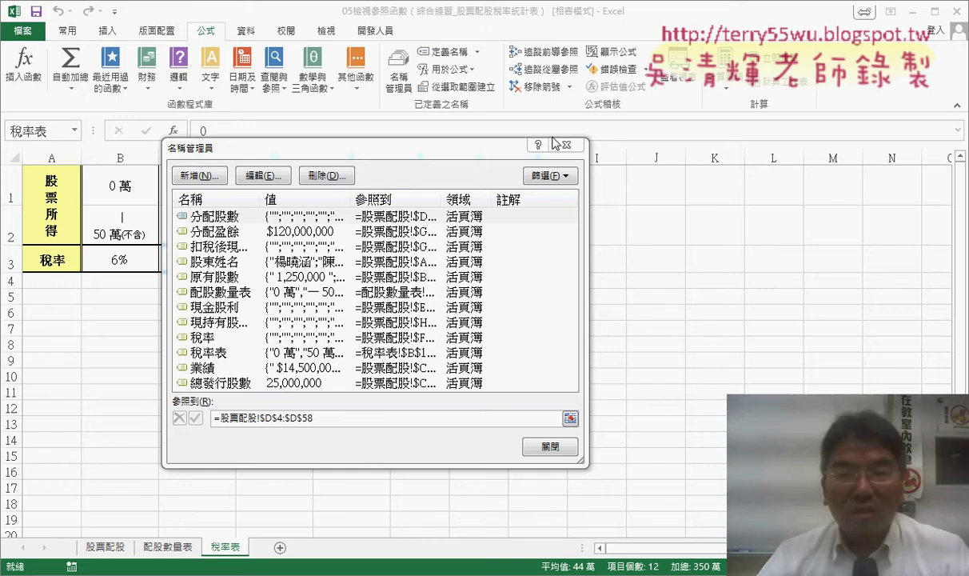
{"action": "left_click", "coordinate": [566, 145]}
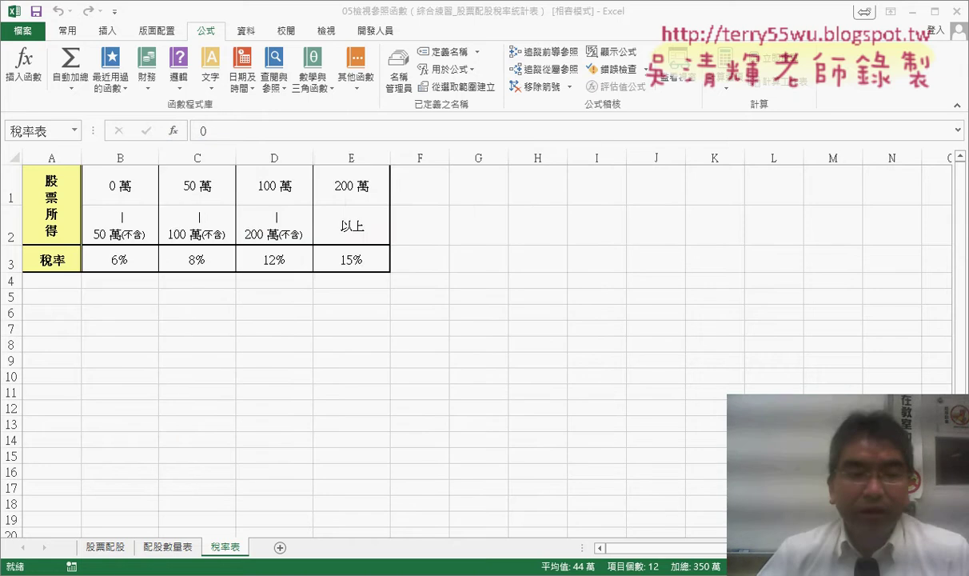
On 股票配股, check that D4–H4 are empty, then test the 計算 and 清除 buttons
{"action": "left_click", "coordinate": [112, 551]}
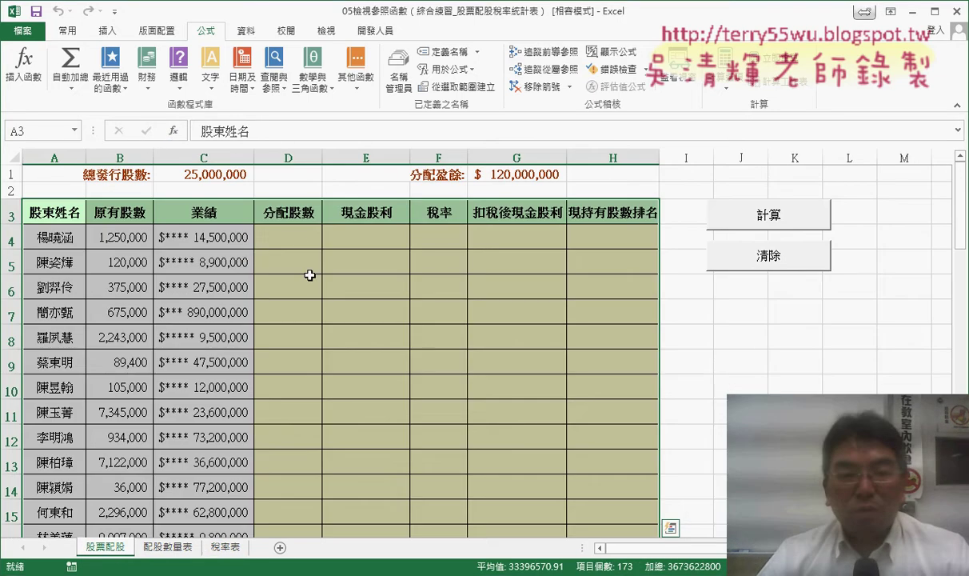
{"action": "left_click", "coordinate": [296, 238]}
{"action": "left_click", "coordinate": [368, 232]}
{"action": "left_click", "coordinate": [431, 230]}
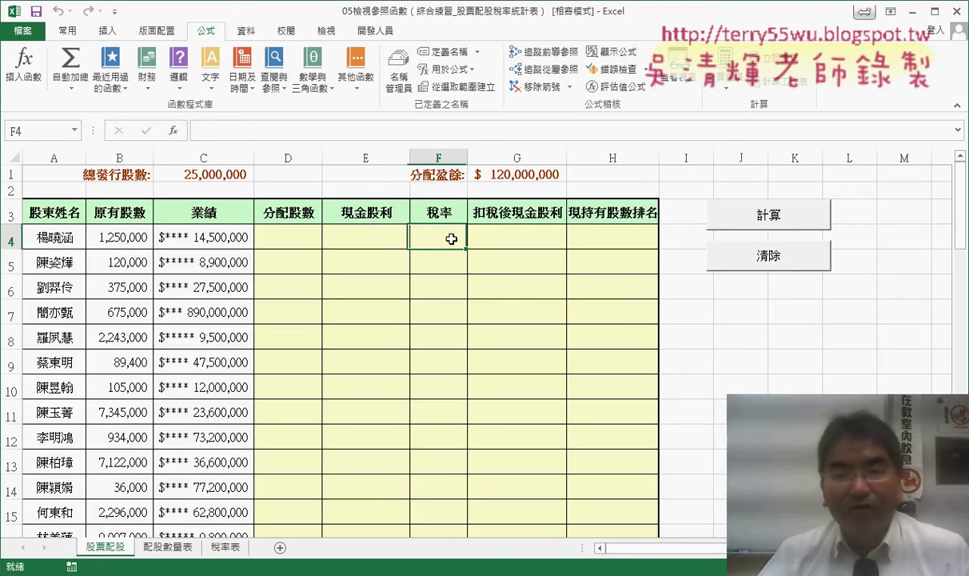
{"action": "key", "text": "Right"}
{"action": "left_click", "coordinate": [308, 242]}
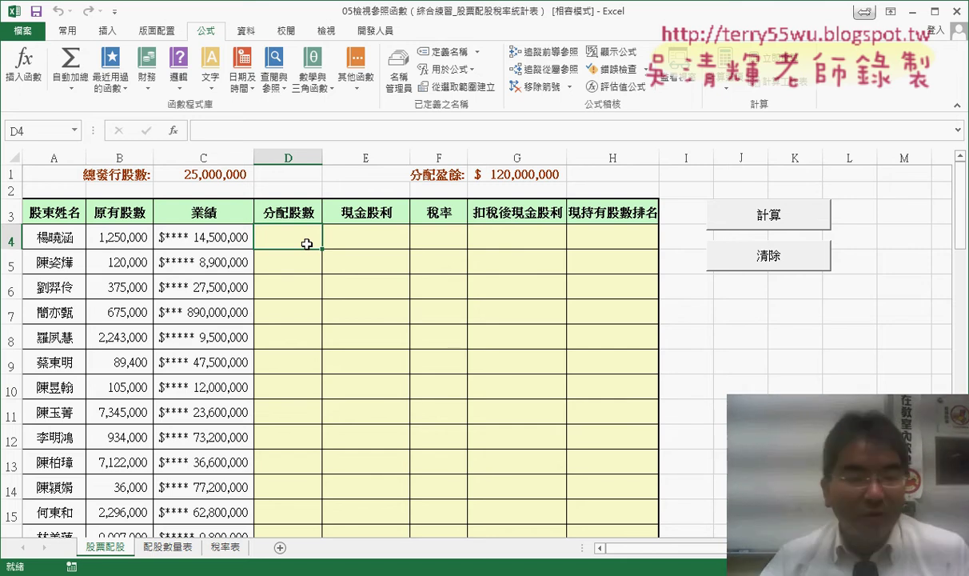
{"action": "left_click", "coordinate": [767, 225]}
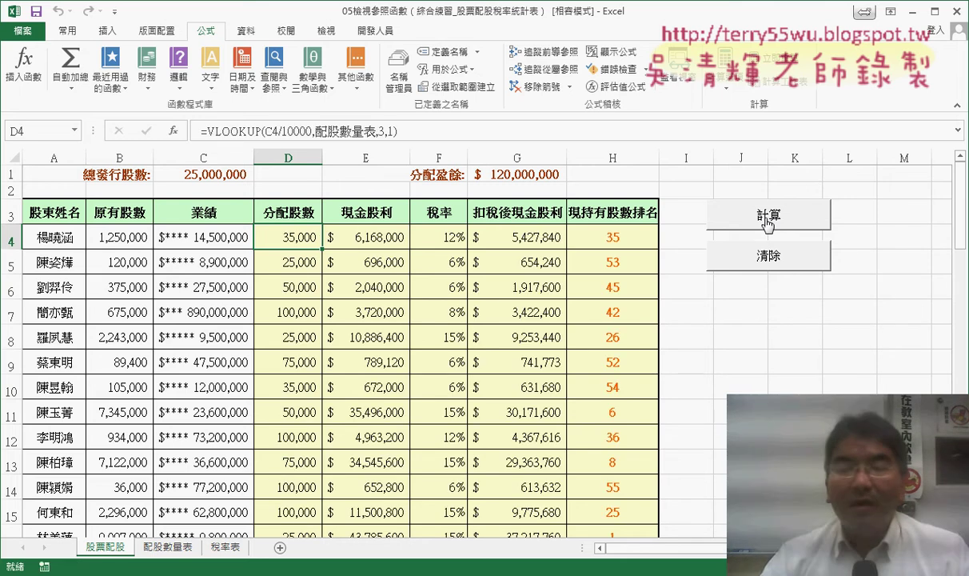
{"action": "left_click", "coordinate": [723, 256]}
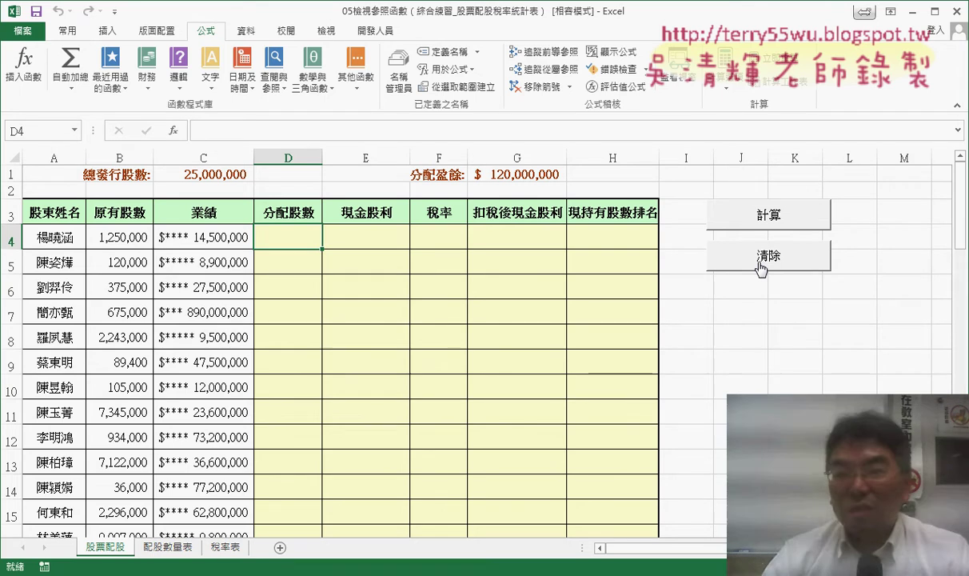
Recalculate with 計算 and inspect the E4–H4 dividend, tax-rate, after-tax and RANK.EQ formulas
{"action": "left_click", "coordinate": [768, 215]}
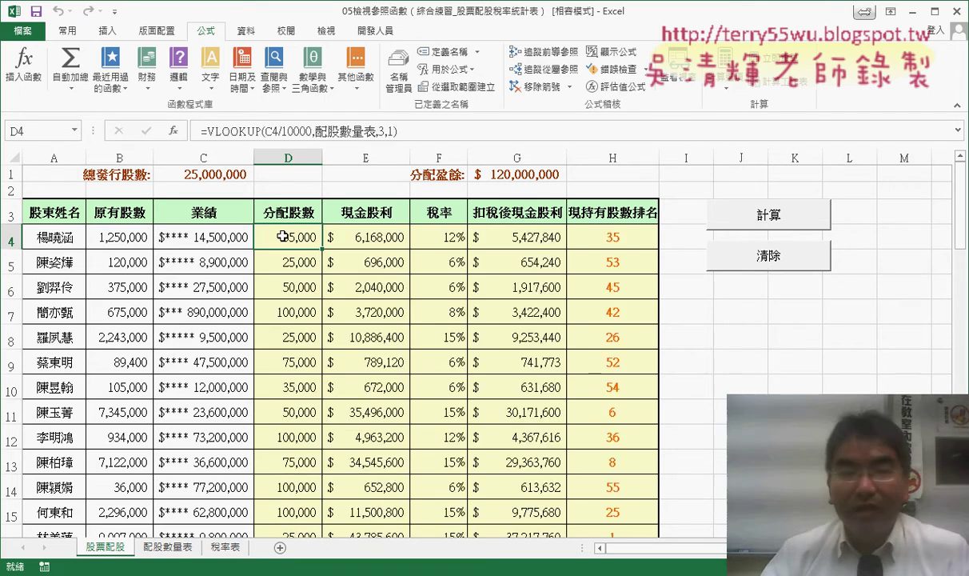
{"action": "left_click", "coordinate": [366, 234]}
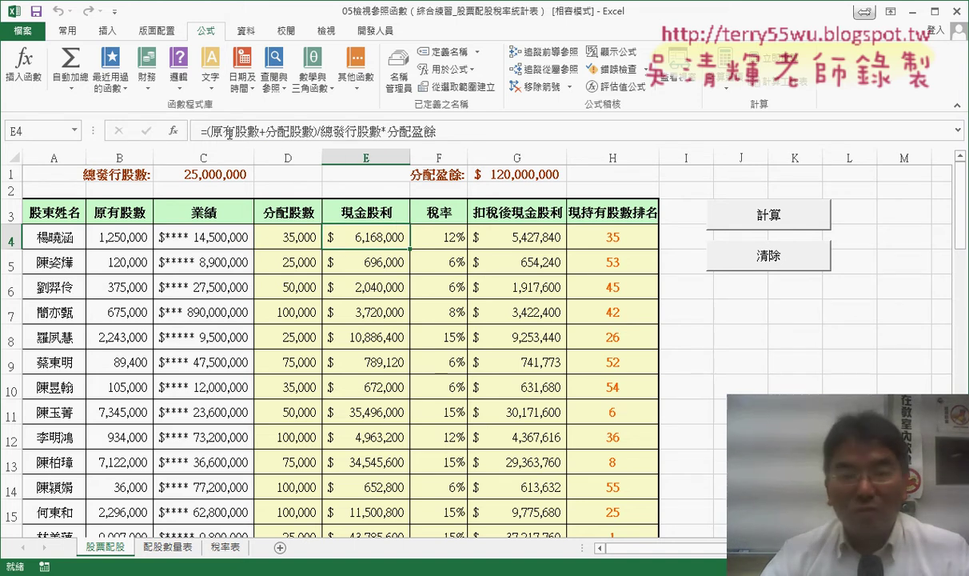
{"action": "left_click", "coordinate": [424, 233]}
{"action": "left_click", "coordinate": [496, 236]}
{"action": "left_click", "coordinate": [596, 240]}
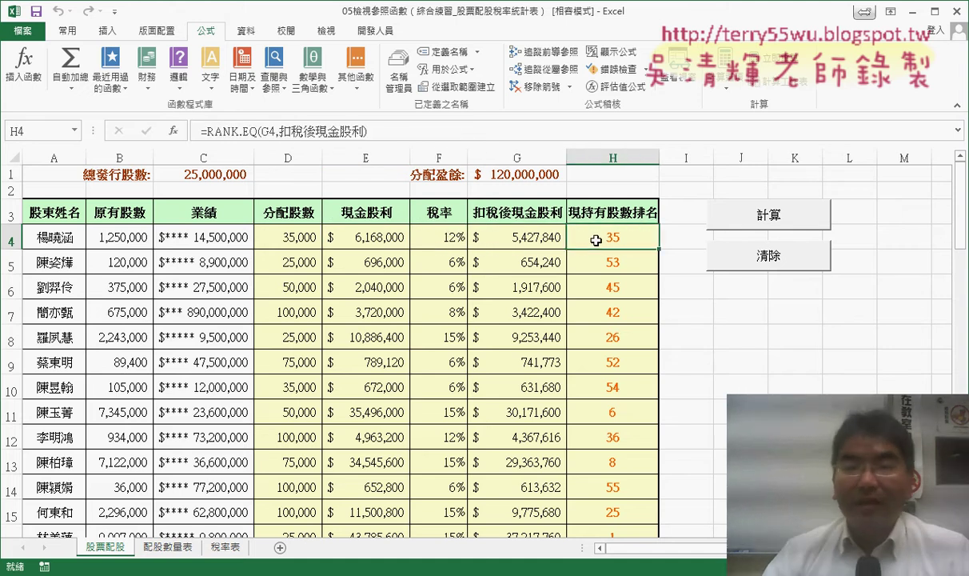
Clear and recalculate the table again, then review the D4 VLOOKUP through H4 RANK.EQ formulas
{"action": "left_click", "coordinate": [767, 256]}
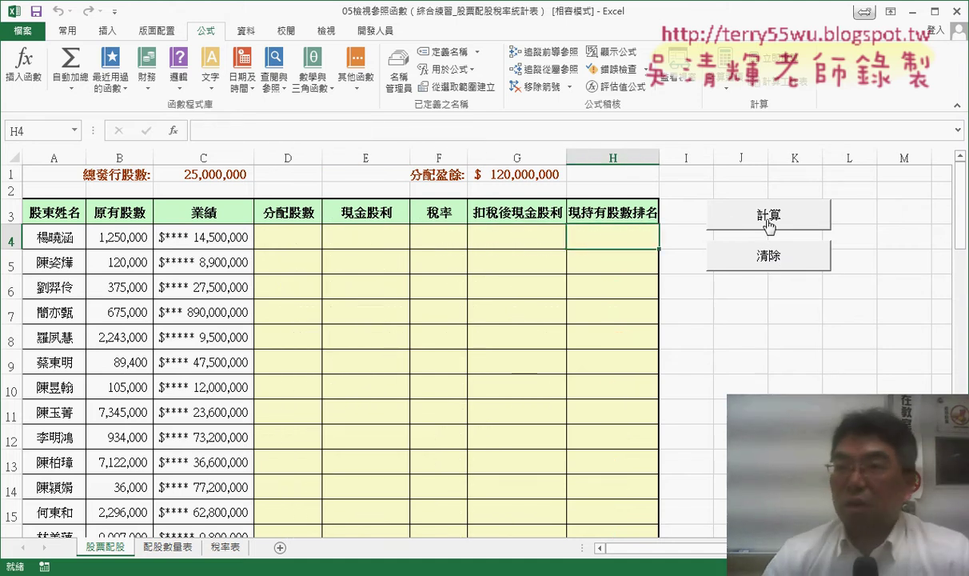
{"action": "left_click", "coordinate": [769, 224]}
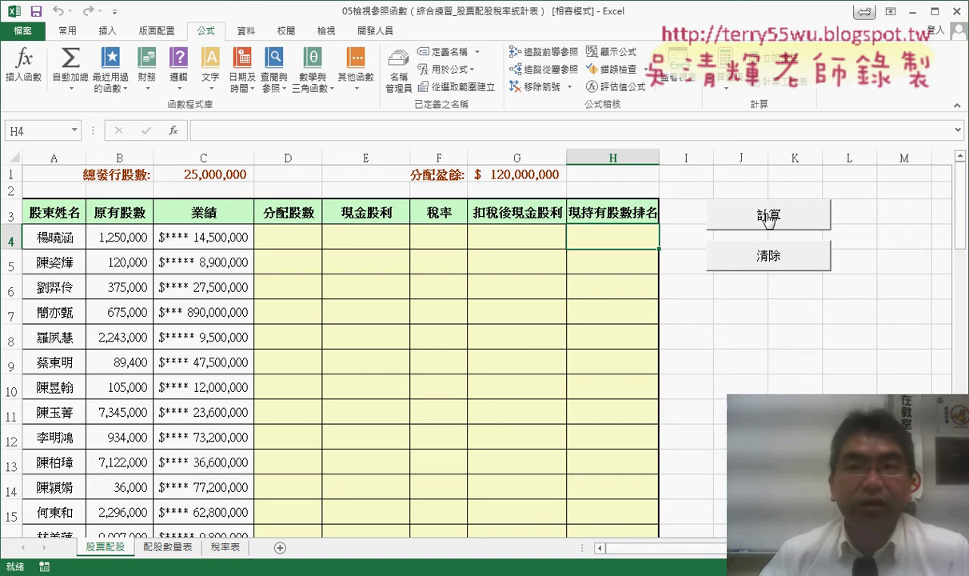
{"action": "left_click", "coordinate": [769, 220]}
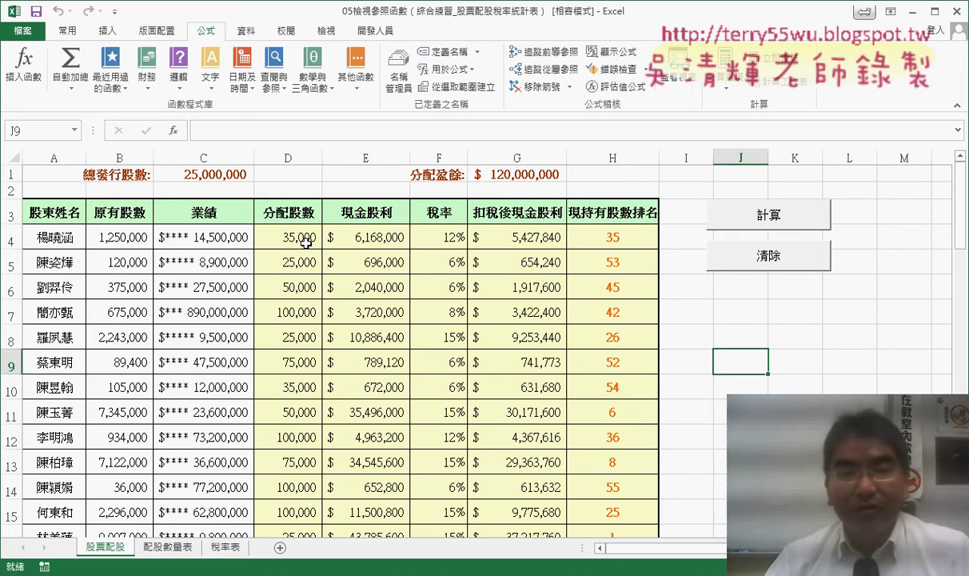
{"action": "left_click", "coordinate": [306, 242]}
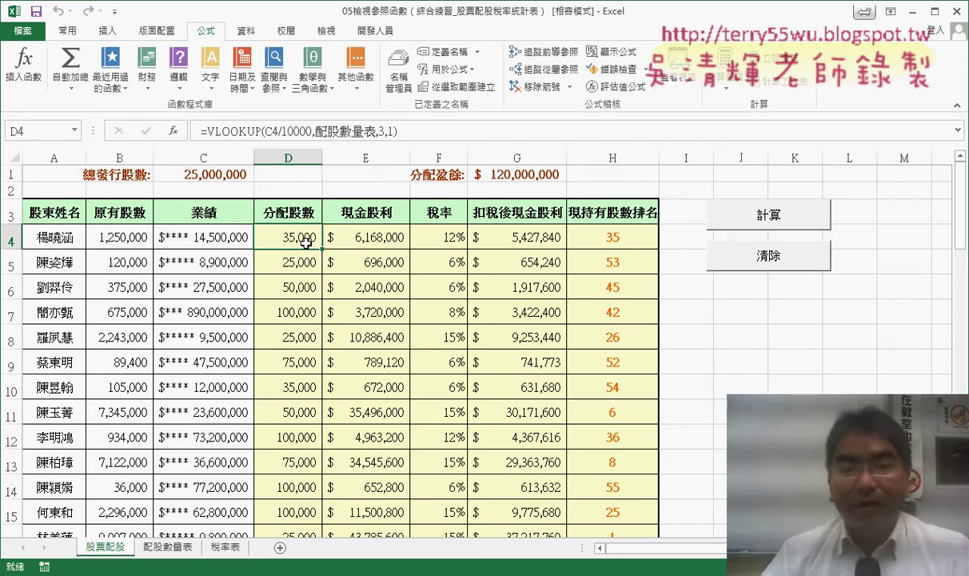
{"action": "left_click", "coordinate": [340, 235]}
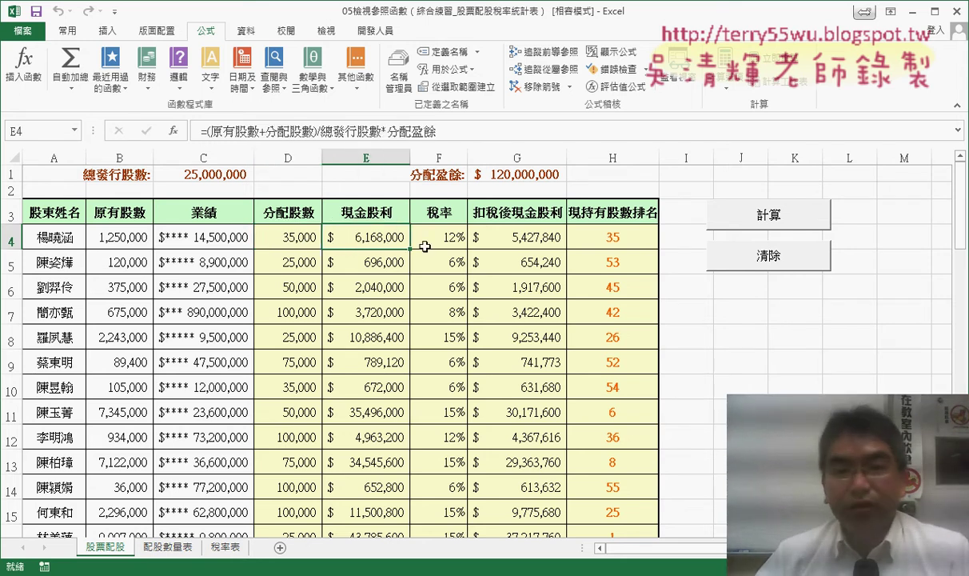
{"action": "left_click", "coordinate": [424, 238]}
{"action": "left_click", "coordinate": [498, 242]}
{"action": "left_click", "coordinate": [596, 245]}
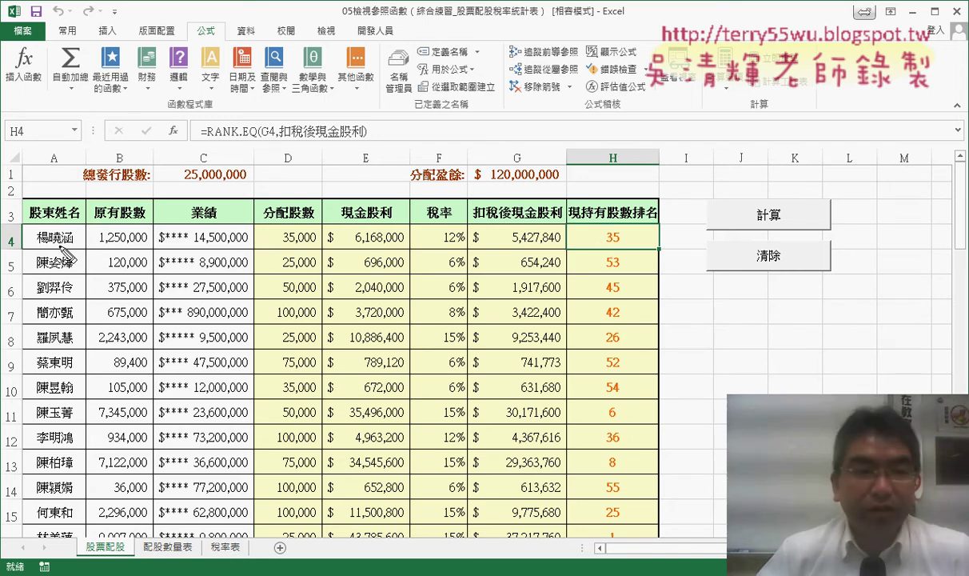
Mark row 4 and column D with red ink, then erase the ink
{"action": "left_click_drag", "start_coordinate": [20, 230], "coordinate": [13, 259]}
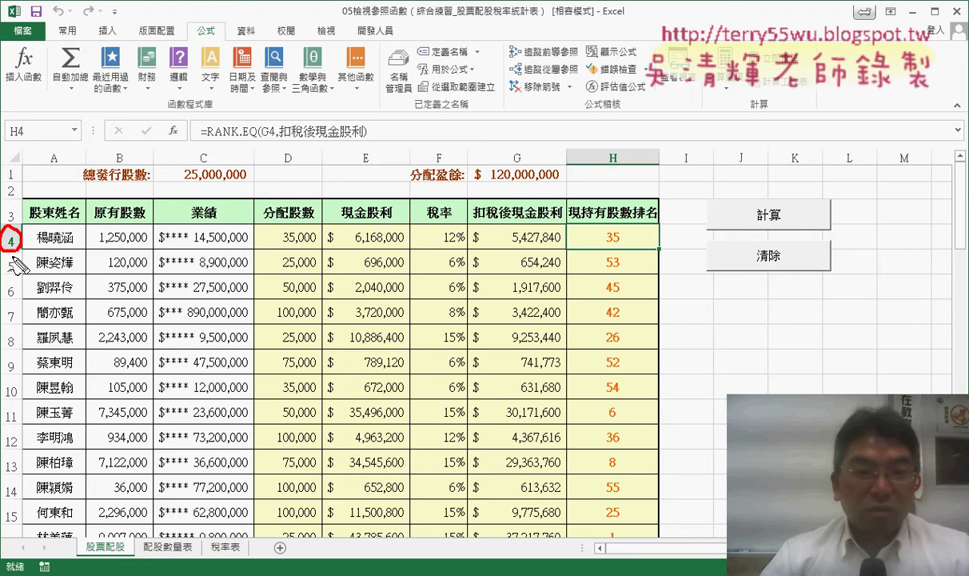
{"action": "left_click_drag", "start_coordinate": [276, 144], "coordinate": [304, 164]}
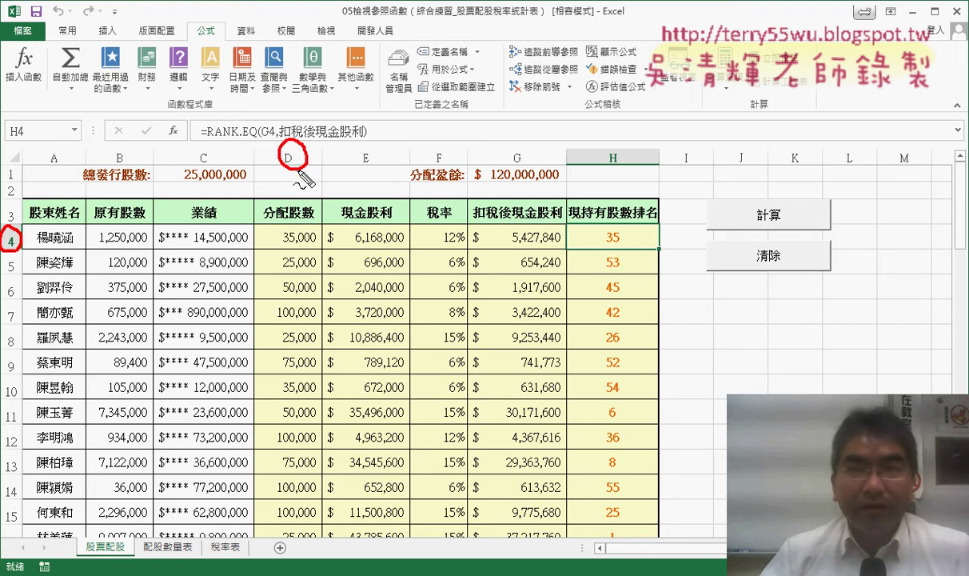
{"action": "mouse_move", "coordinate": [239, 126]}
{"action": "left_mouse_down"}
{"action": "mouse_move", "coordinate": [246, 169]}
{"action": "mouse_move", "coordinate": [263, 170]}
{"action": "left_mouse_up"}
{"action": "mouse_move", "coordinate": [317, 134]}
{"action": "left_mouse_down"}
{"action": "mouse_move", "coordinate": [309, 147]}
{"action": "mouse_move", "coordinate": [345, 156]}
{"action": "mouse_move", "coordinate": [352, 137]}
{"action": "mouse_move", "coordinate": [383, 144]}
{"action": "left_mouse_up"}
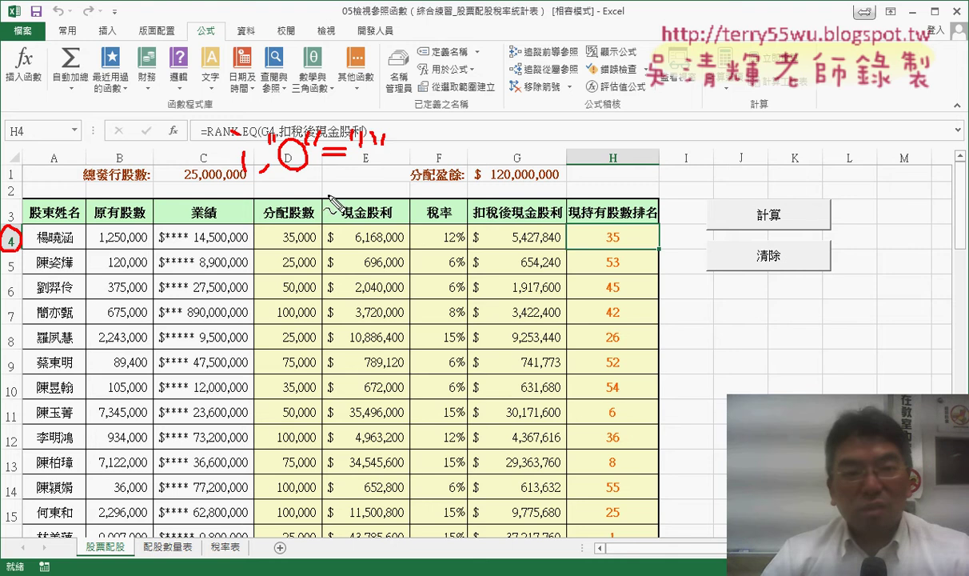
{"action": "left_click_drag", "start_coordinate": [334, 73], "coordinate": [363, 138]}
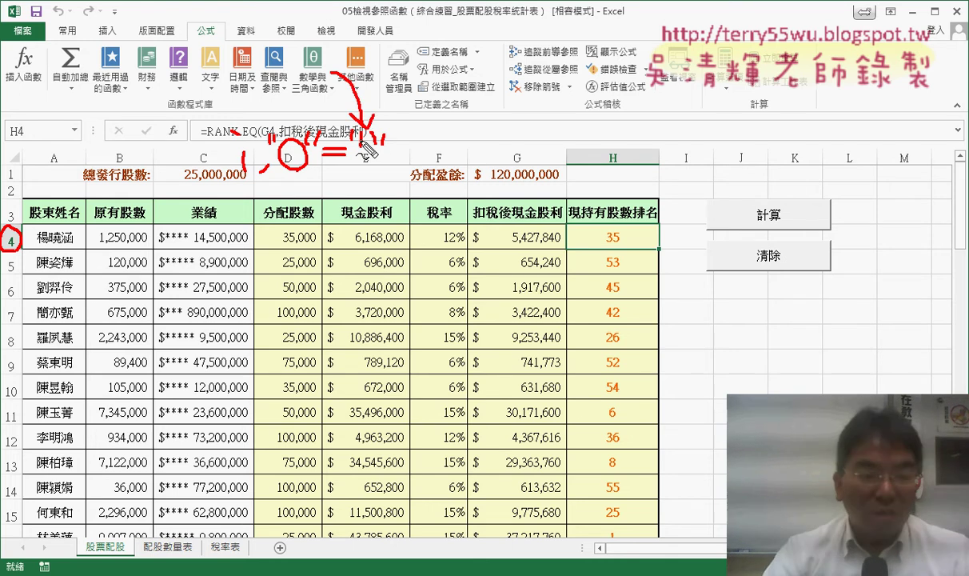
{"action": "key", "text": "Escape"}
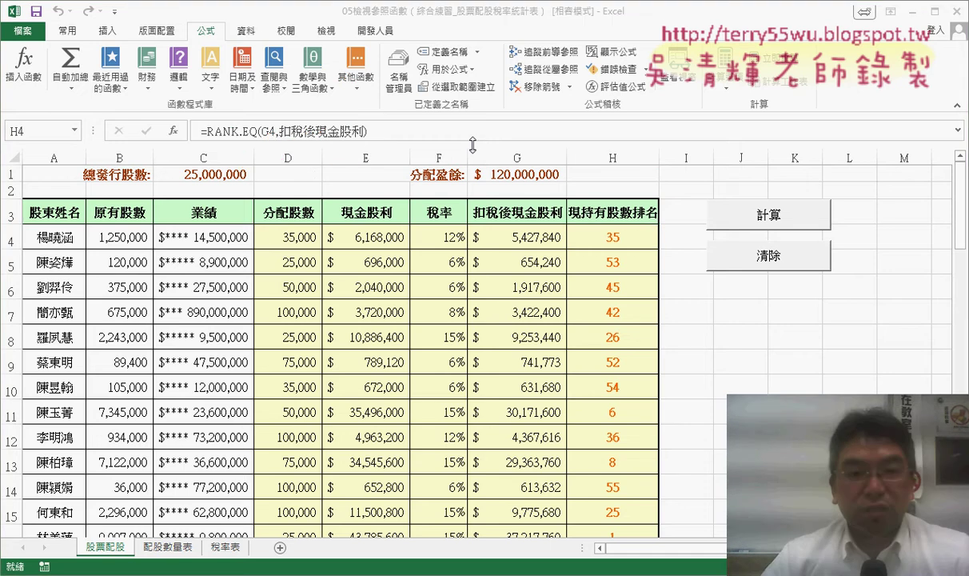
Review the D4–H4 formulas, VLOOKUP, HLOOKUP and RANK.EQ included, then bring up Google Docs
{"action": "left_click", "coordinate": [303, 237]}
{"action": "left_click", "coordinate": [372, 237]}
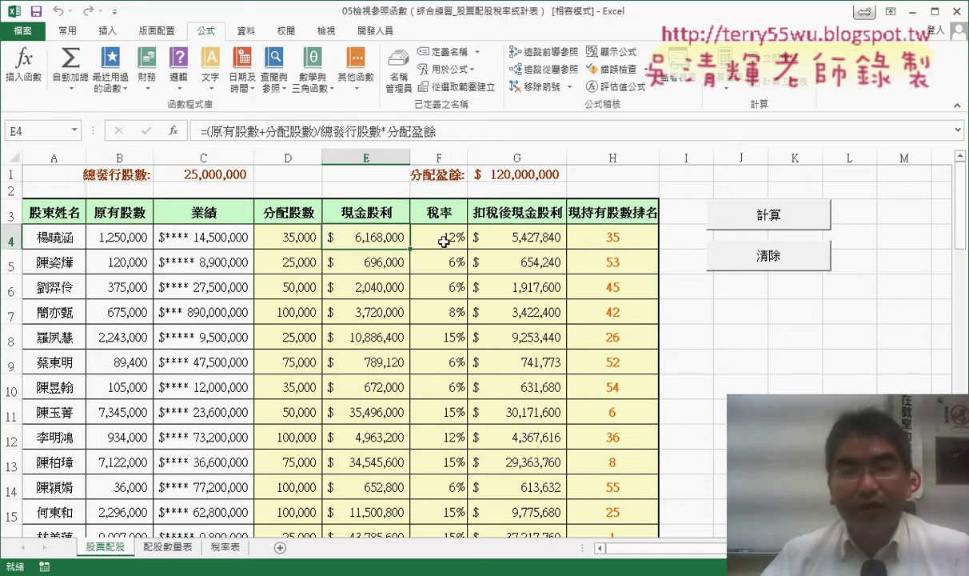
{"action": "left_click", "coordinate": [444, 240]}
{"action": "left_click", "coordinate": [531, 238]}
{"action": "left_click", "coordinate": [312, 239]}
{"action": "left_click", "coordinate": [377, 238]}
{"action": "left_click", "coordinate": [459, 238]}
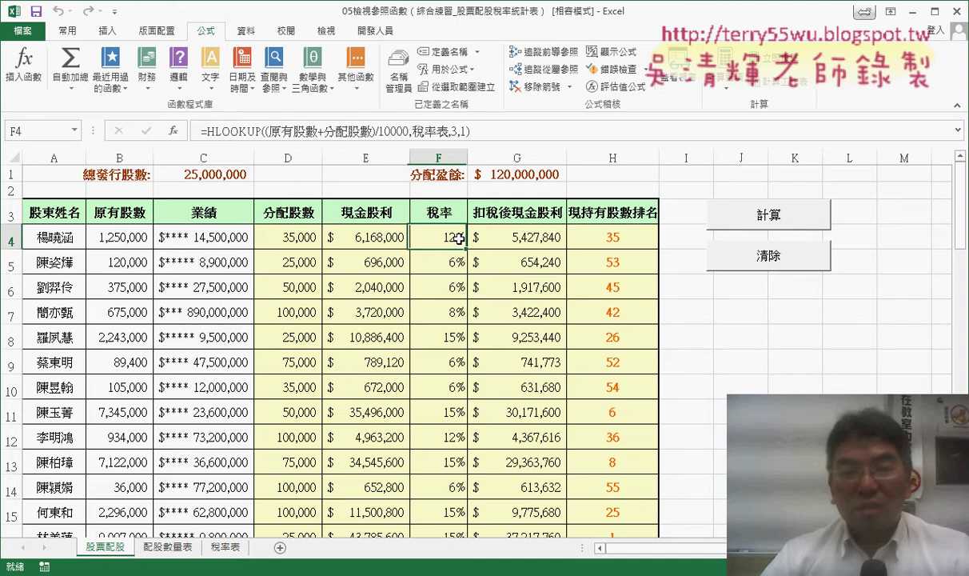
{"action": "left_click", "coordinate": [520, 237]}
{"action": "left_click", "coordinate": [602, 237]}
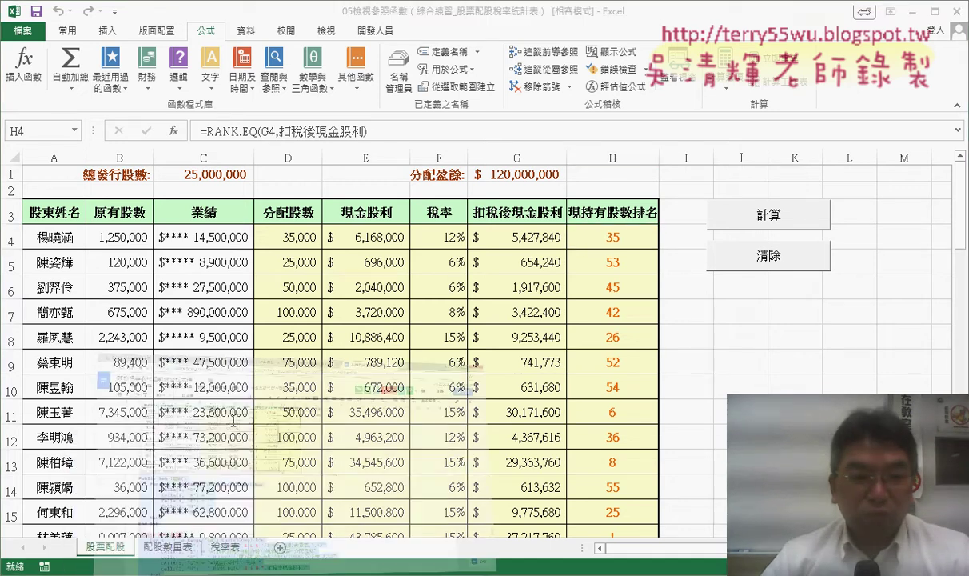
{"action": "left_click", "coordinate": [200, 572]}
Highlight the five formula lines, VLOOKUP through RANK.EQ, in the Google Doc
{"action": "scroll", "coordinate": [272, 326], "scroll_direction": "up", "scroll_amount": 2}
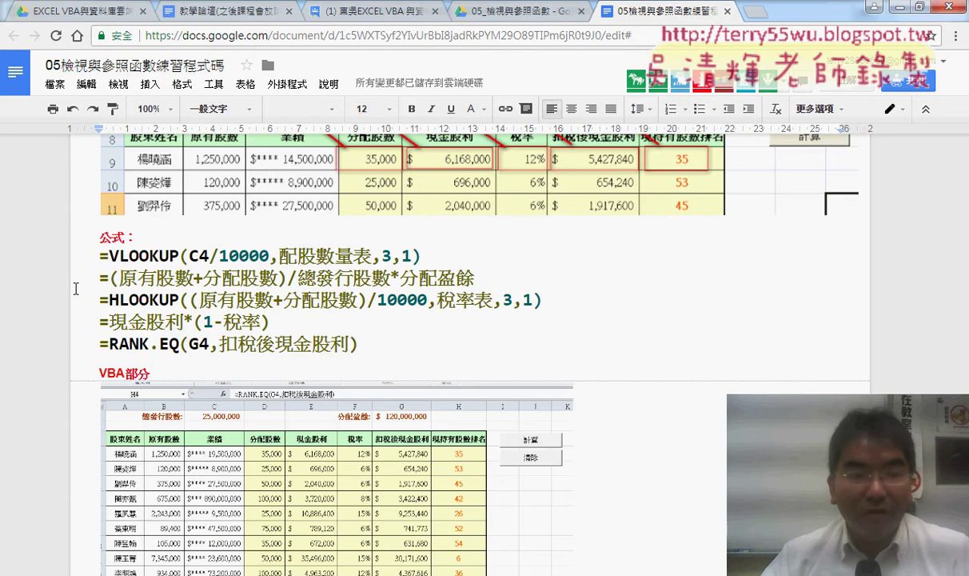
{"action": "left_click", "coordinate": [100, 254]}
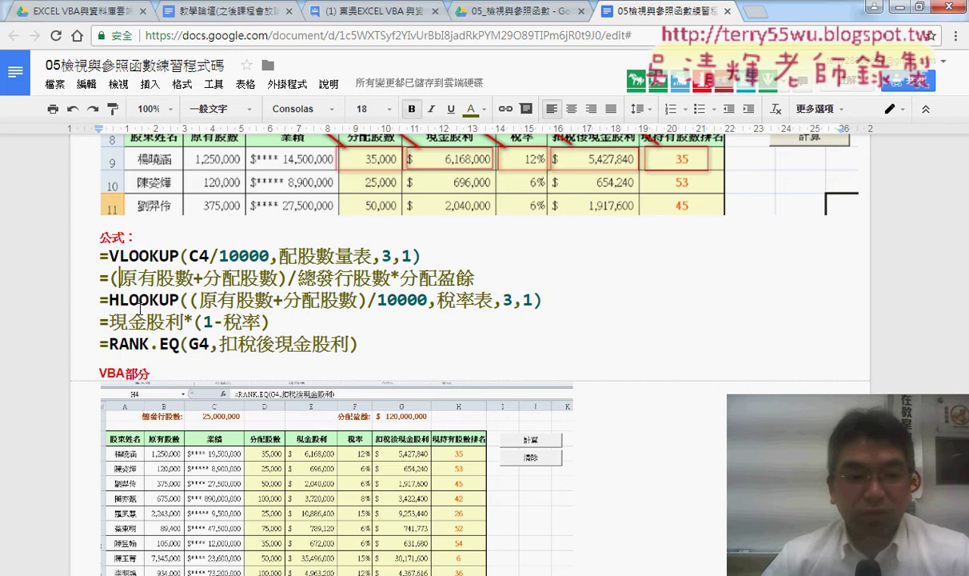
{"action": "left_click", "coordinate": [169, 344]}
{"action": "left_click_drag", "start_coordinate": [356, 344], "coordinate": [99, 255]}
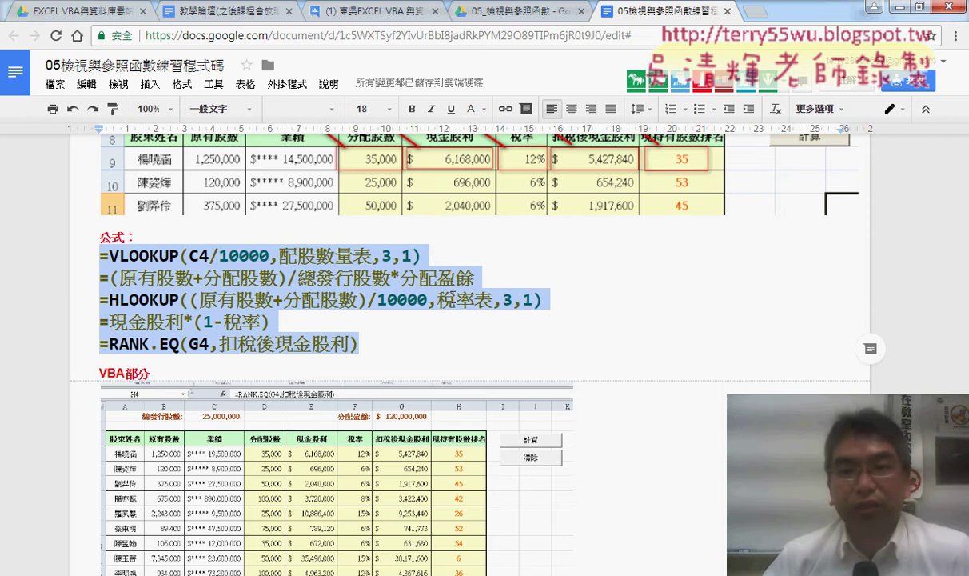
Look over the Name Manager screenshots in the notes, then return to Excel
{"action": "scroll", "coordinate": [448, 298], "scroll_direction": "up", "scroll_amount": 5}
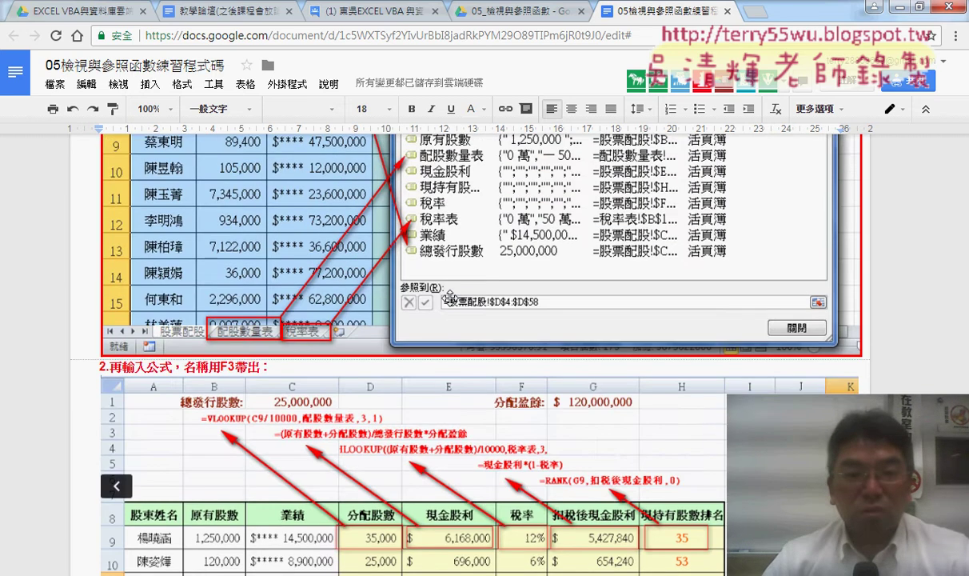
{"action": "scroll", "coordinate": [449, 298], "scroll_direction": "up", "scroll_amount": 2}
{"action": "scroll", "coordinate": [450, 297], "scroll_direction": "up", "scroll_amount": 1}
{"action": "scroll", "coordinate": [449, 298], "scroll_direction": "up", "scroll_amount": 1}
{"action": "scroll", "coordinate": [449, 298], "scroll_direction": "up", "scroll_amount": 1}
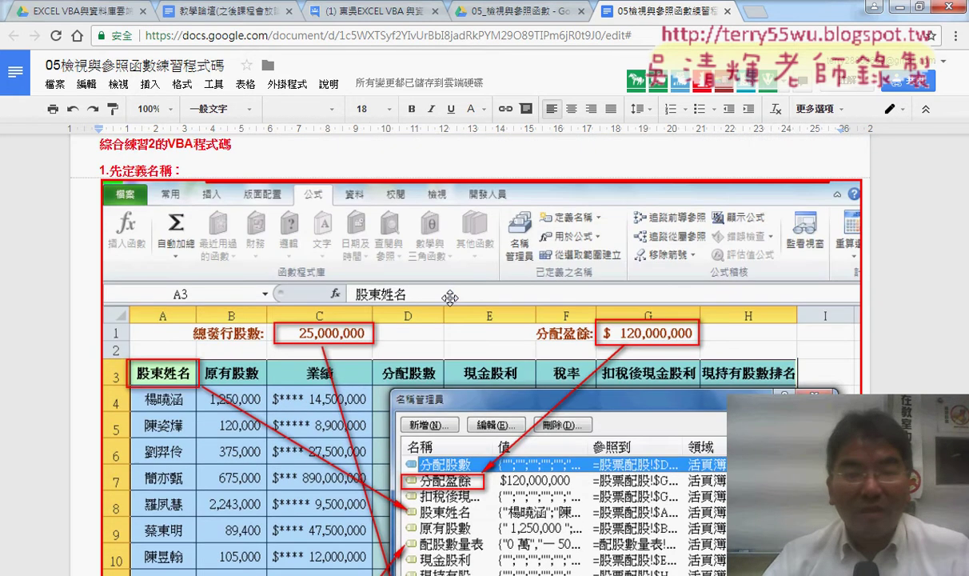
{"action": "scroll", "coordinate": [450, 298], "scroll_direction": "up", "scroll_amount": 1}
{"action": "scroll", "coordinate": [451, 298], "scroll_direction": "down", "scroll_amount": 2}
{"action": "scroll", "coordinate": [360, 272], "scroll_direction": "down", "scroll_amount": 2}
{"action": "scroll", "coordinate": [333, 249], "scroll_direction": "down", "scroll_amount": 1}
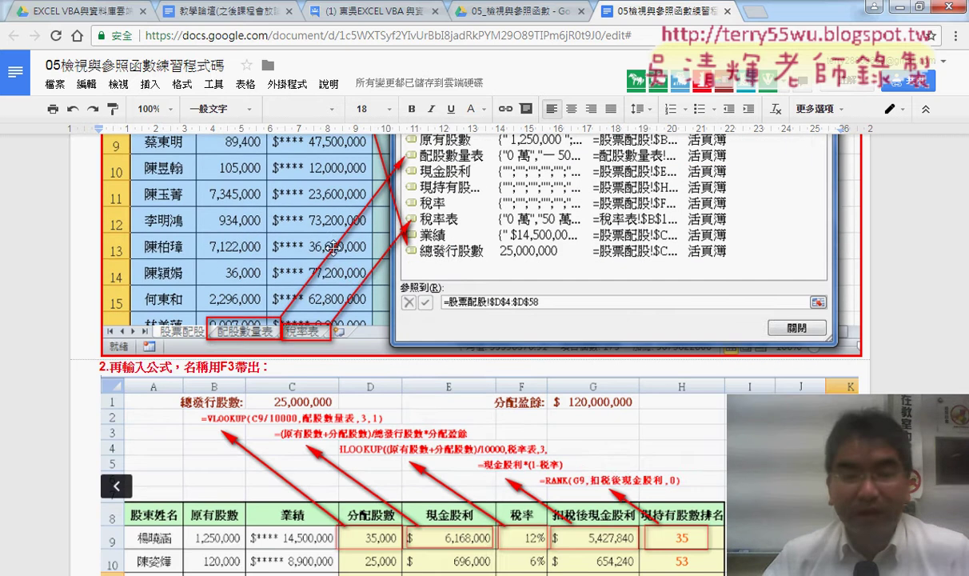
{"action": "scroll", "coordinate": [333, 249], "scroll_direction": "down", "scroll_amount": 1}
{"action": "scroll", "coordinate": [334, 248], "scroll_direction": "down", "scroll_amount": 2}
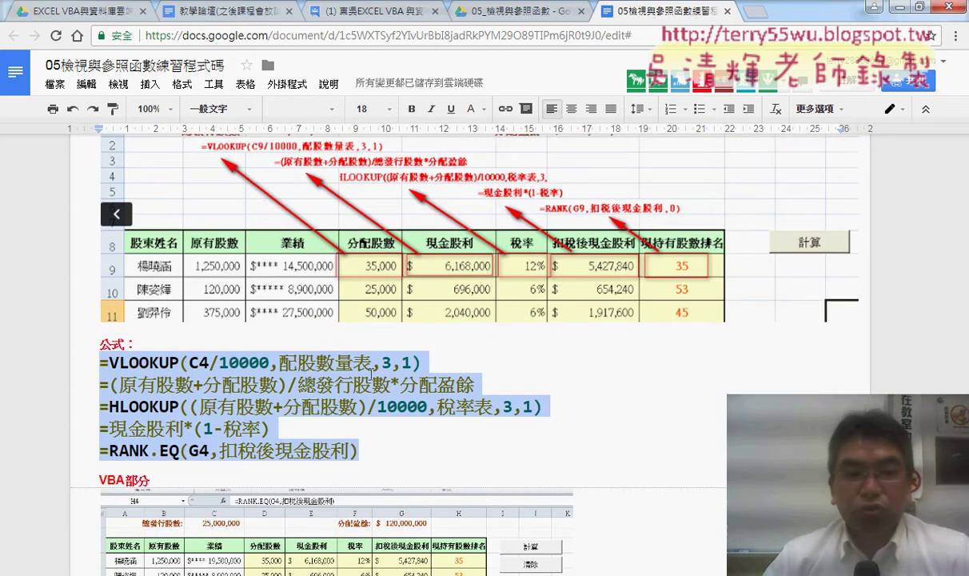
{"action": "scroll", "coordinate": [370, 373], "scroll_direction": "down", "scroll_amount": 1}
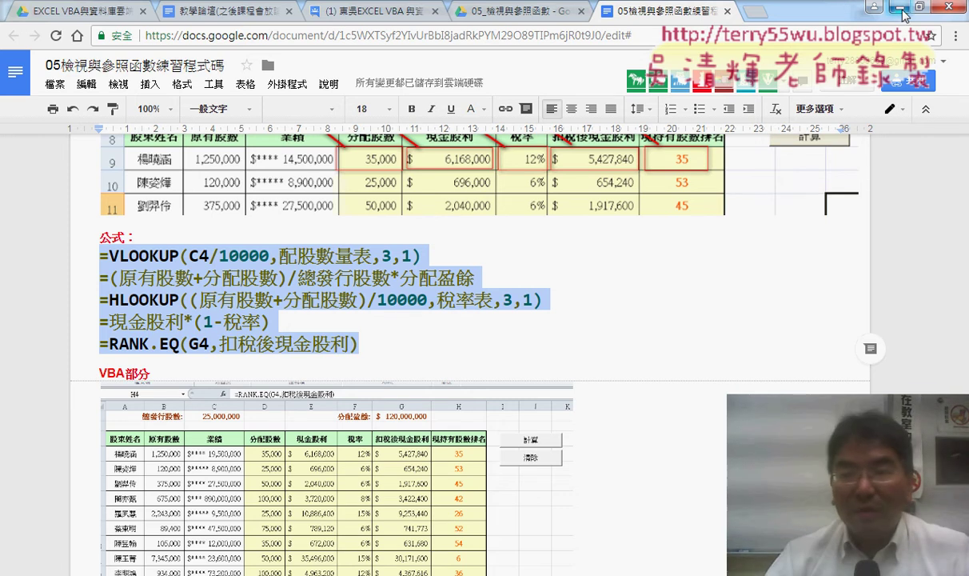
{"action": "key", "text": "alt+Tab"}
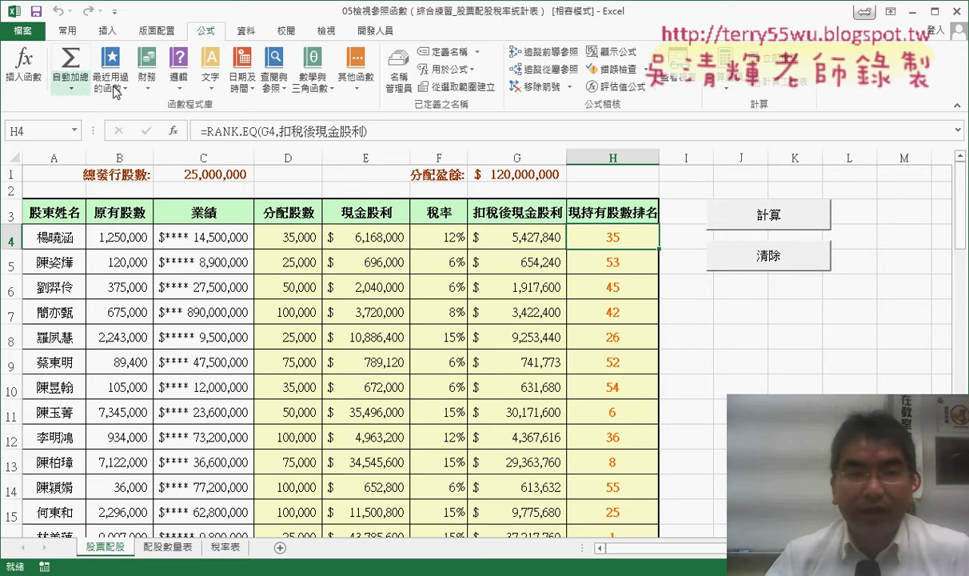
Open the VBA editor from Developer and review the 清除 loop's End(xlDown) range and D–H clearing lines
{"action": "left_click", "coordinate": [366, 32]}
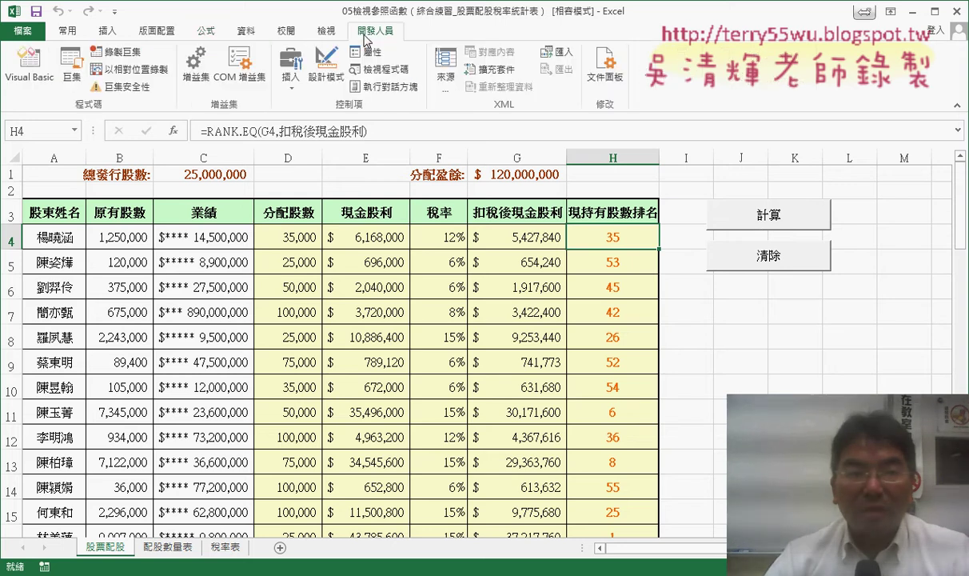
{"action": "left_click", "coordinate": [38, 85]}
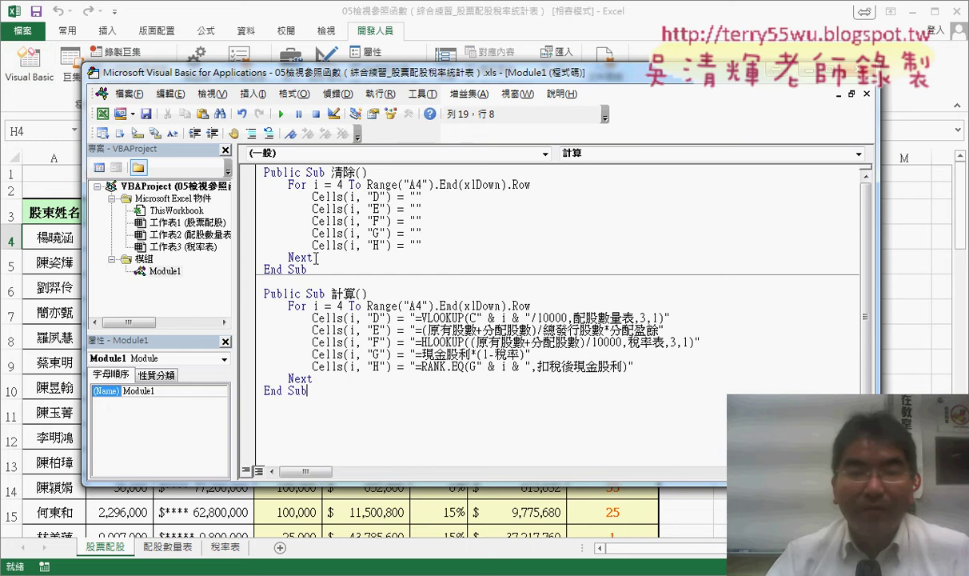
{"action": "left_click_drag", "start_coordinate": [359, 76], "coordinate": [654, 77]}
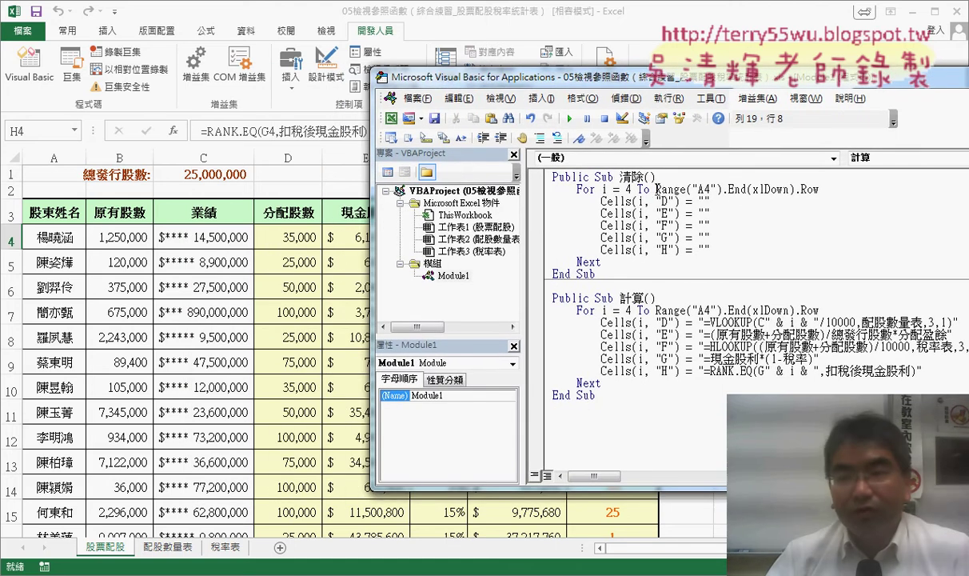
{"action": "left_click_drag", "start_coordinate": [656, 189], "coordinate": [819, 190]}
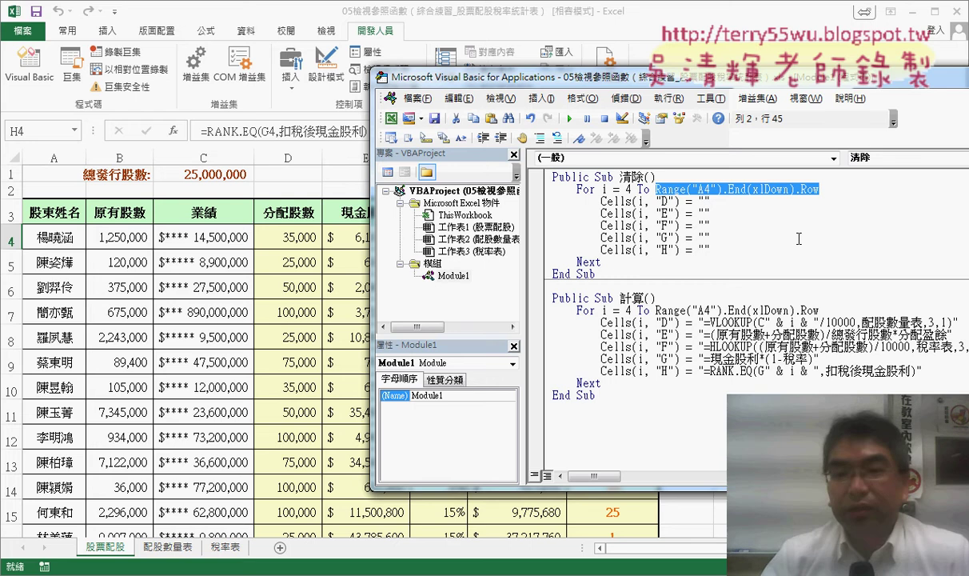
{"action": "left_click_drag", "start_coordinate": [601, 262], "coordinate": [571, 262]}
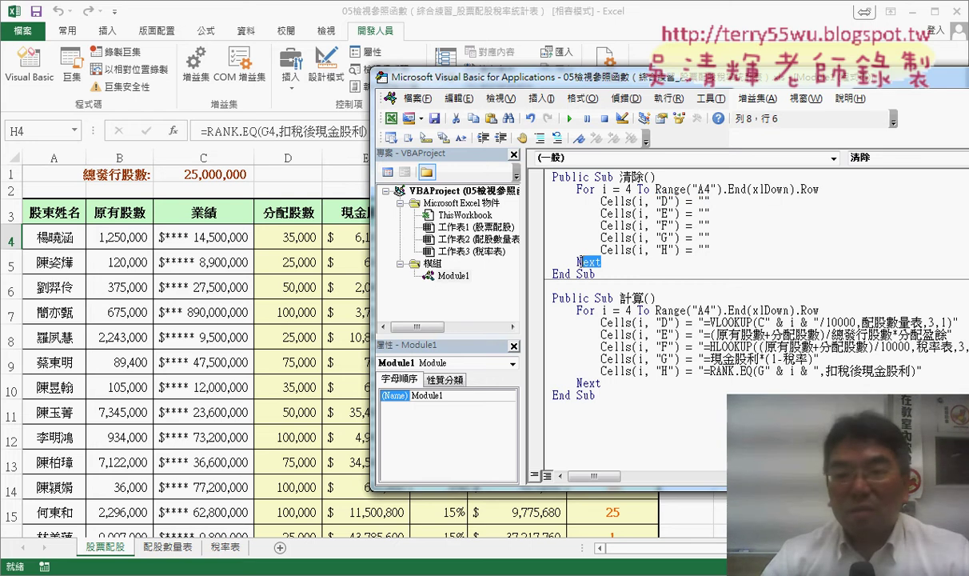
{"action": "mouse_move", "coordinate": [657, 201]}
{"action": "left_mouse_down"}
{"action": "mouse_move", "coordinate": [712, 202]}
{"action": "mouse_move", "coordinate": [700, 237]}
{"action": "left_mouse_up"}
{"action": "left_click", "coordinate": [676, 250]}
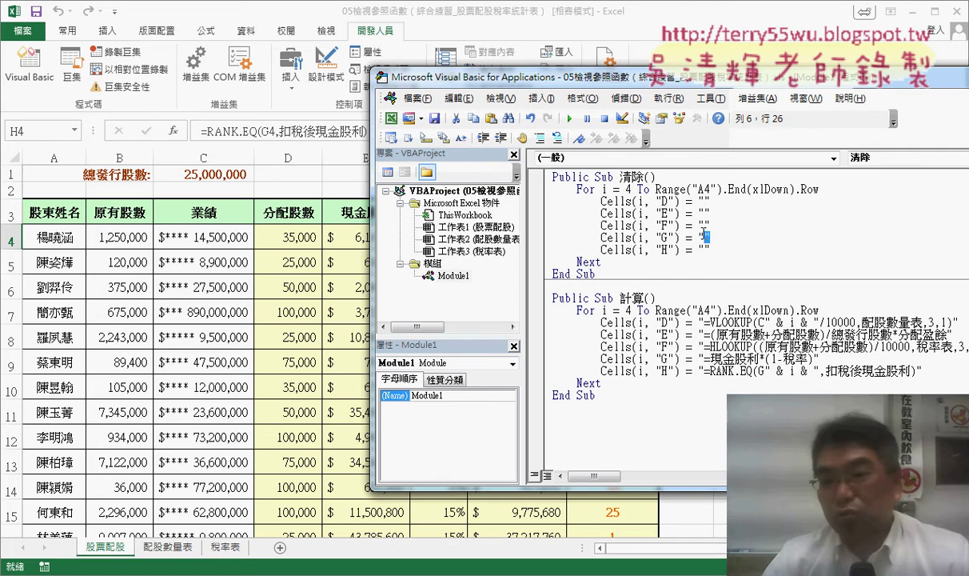
{"action": "left_click", "coordinate": [704, 202]}
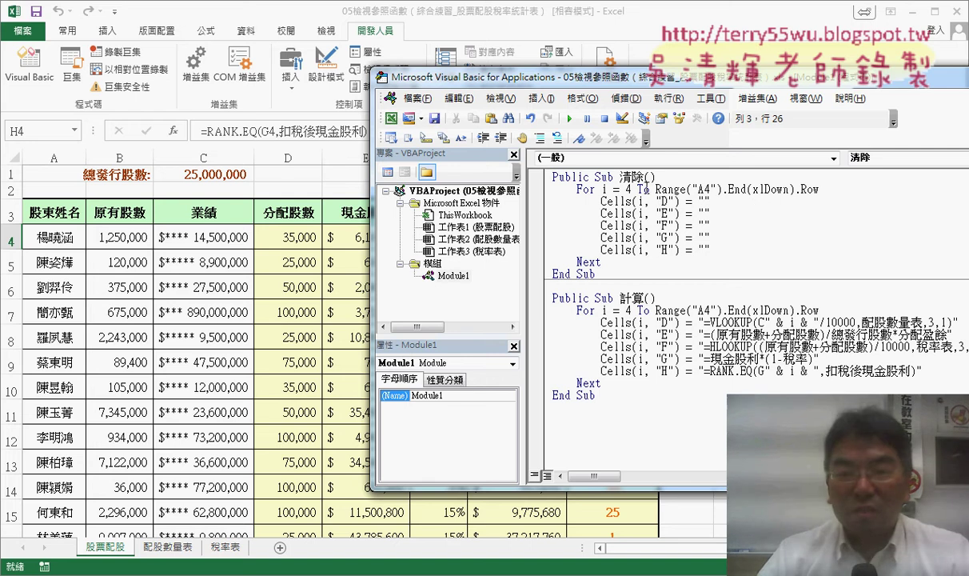
Step through the 清除 loop with F8 for rows 4 and 5, then continue it to completion
{"action": "key", "text": "F8"}
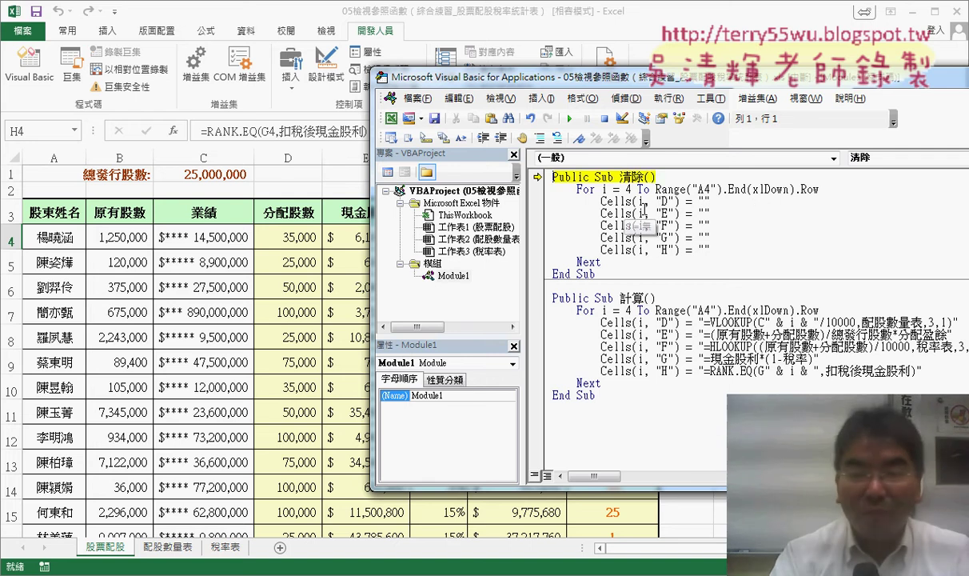
{"action": "key", "text": "F8"}
{"action": "key", "text": "F8"}
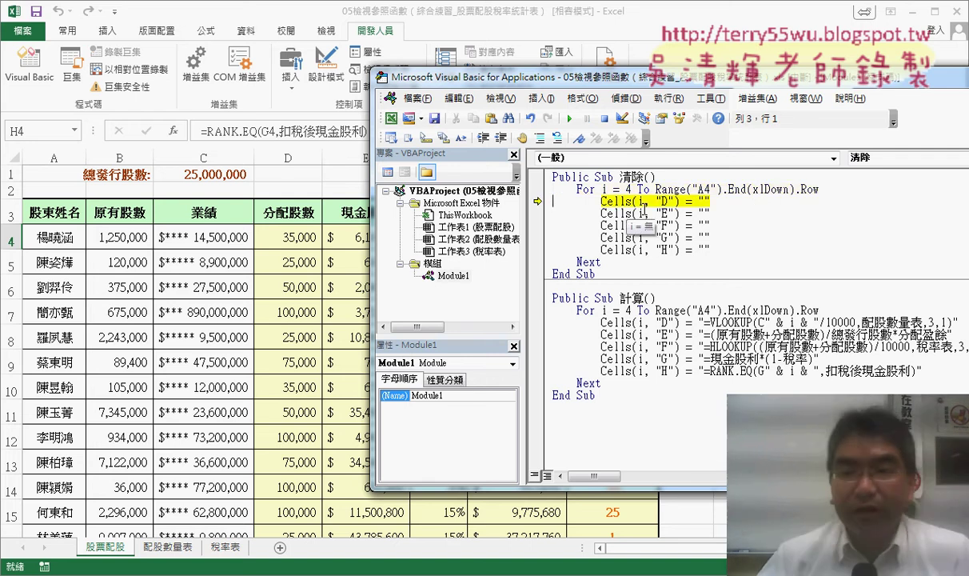
{"action": "mouse_move", "coordinate": [631, 84]}
{"action": "left_mouse_down"}
{"action": "mouse_move", "coordinate": [584, 272]}
{"action": "mouse_move", "coordinate": [494, 284]}
{"action": "left_mouse_up"}
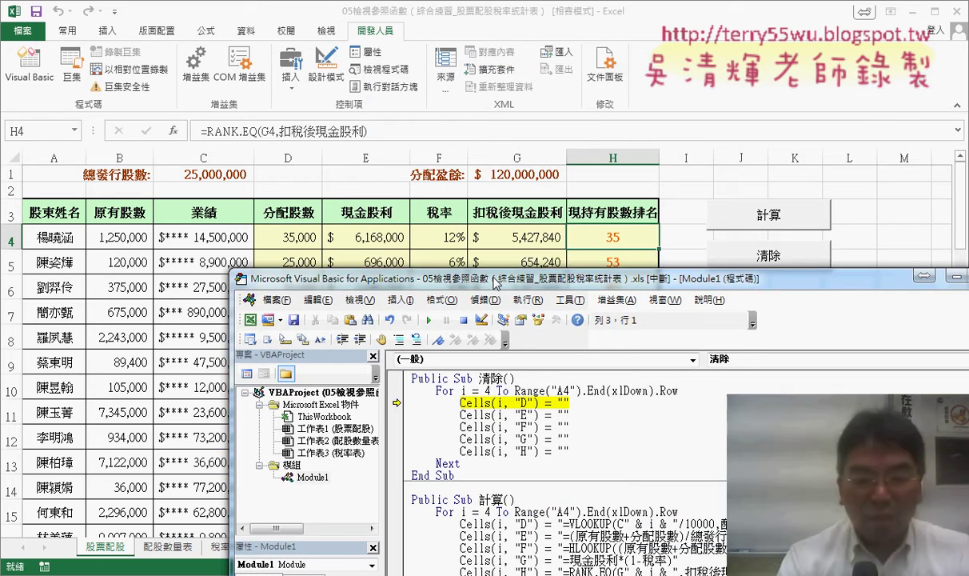
{"action": "key", "text": "F8"}
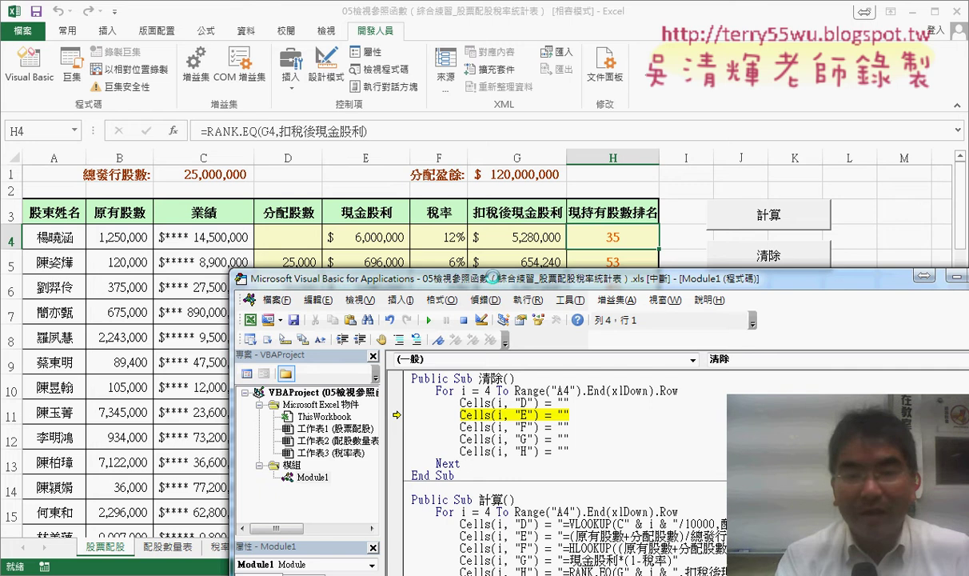
{"action": "key", "text": "F8"}
{"action": "key", "text": "F8"}
{"action": "key", "text": "F8"}
{"action": "key", "text": "F8"}
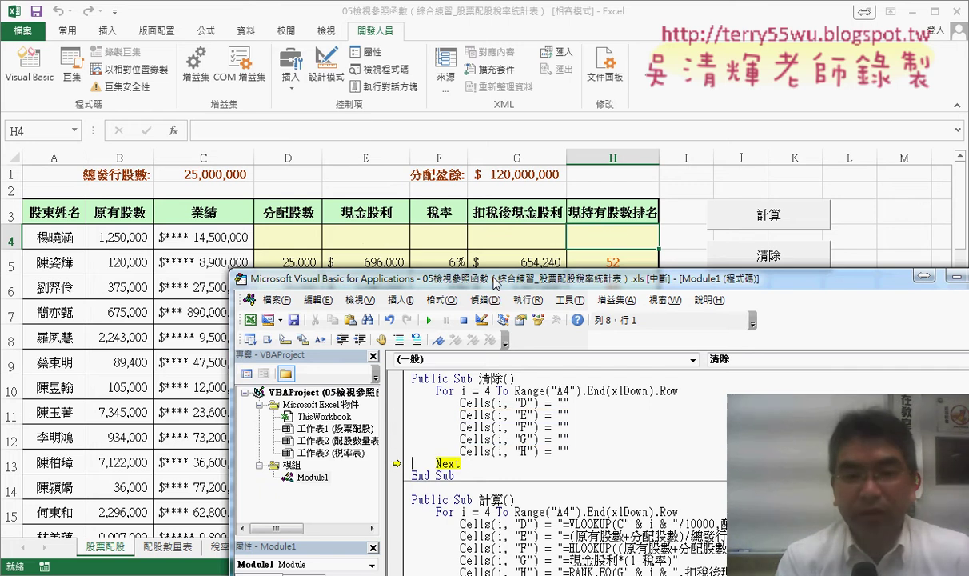
{"action": "key", "text": "F8"}
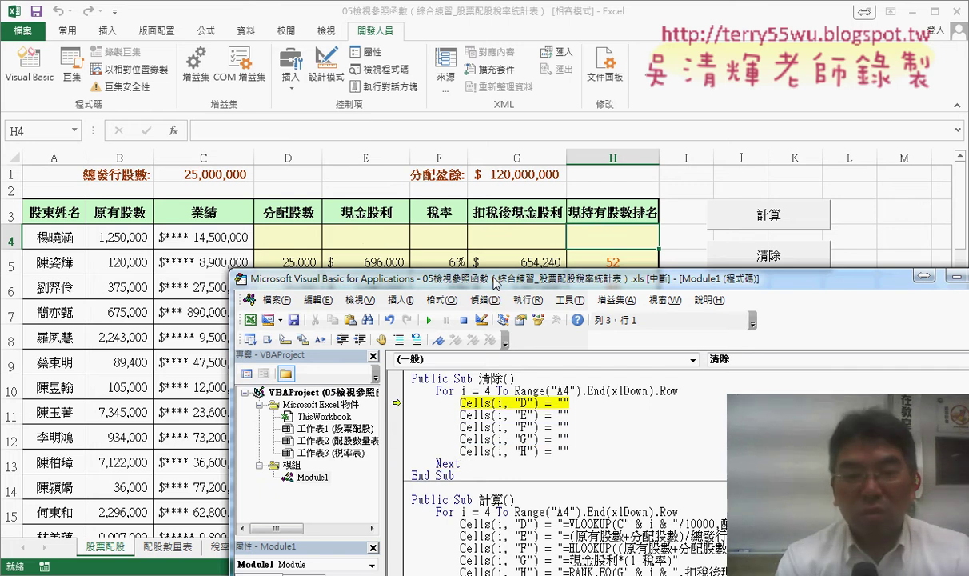
{"action": "key", "text": "F8"}
{"action": "key", "text": "F8"}
{"action": "key", "text": "F8"}
{"action": "key", "text": "F8"}
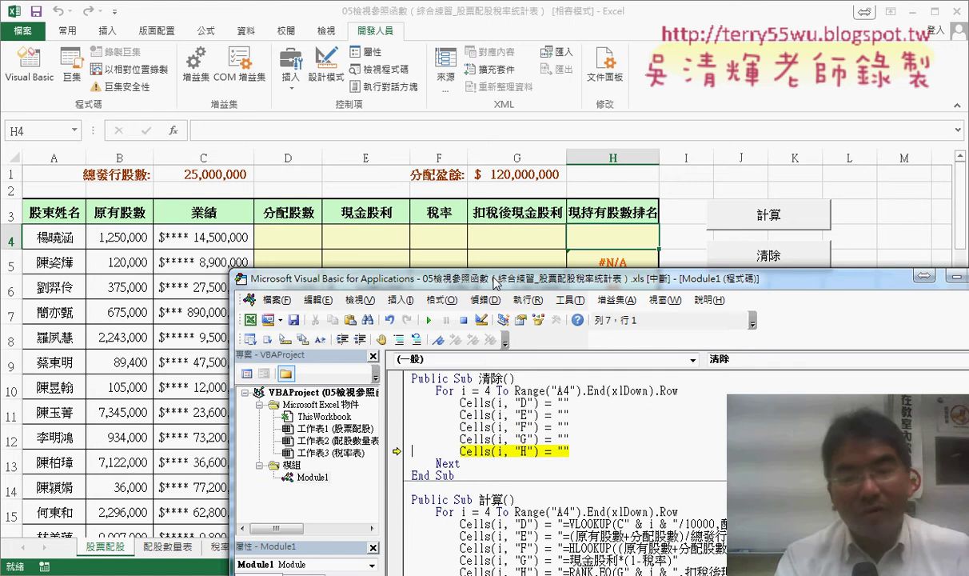
{"action": "key", "text": "F8"}
{"action": "key", "text": "F8"}
{"action": "key", "text": "F8"}
{"action": "key", "text": "F8"}
{"action": "key", "text": "F8"}
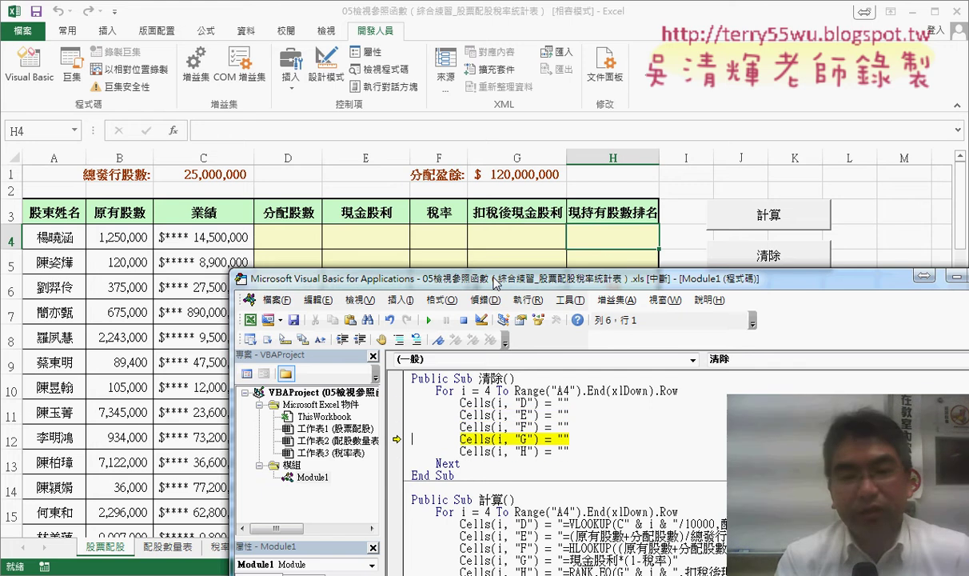
{"action": "key", "text": "F8"}
{"action": "key", "text": "F8"}
{"action": "key", "text": "F8"}
{"action": "key", "text": "F8"}
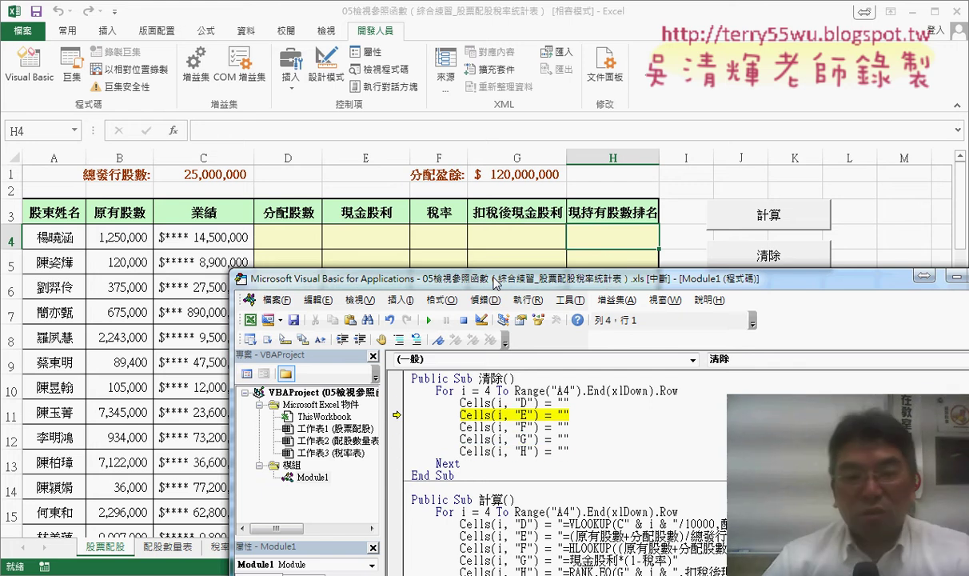
{"action": "left_click_drag", "start_coordinate": [495, 282], "coordinate": [670, 159]}
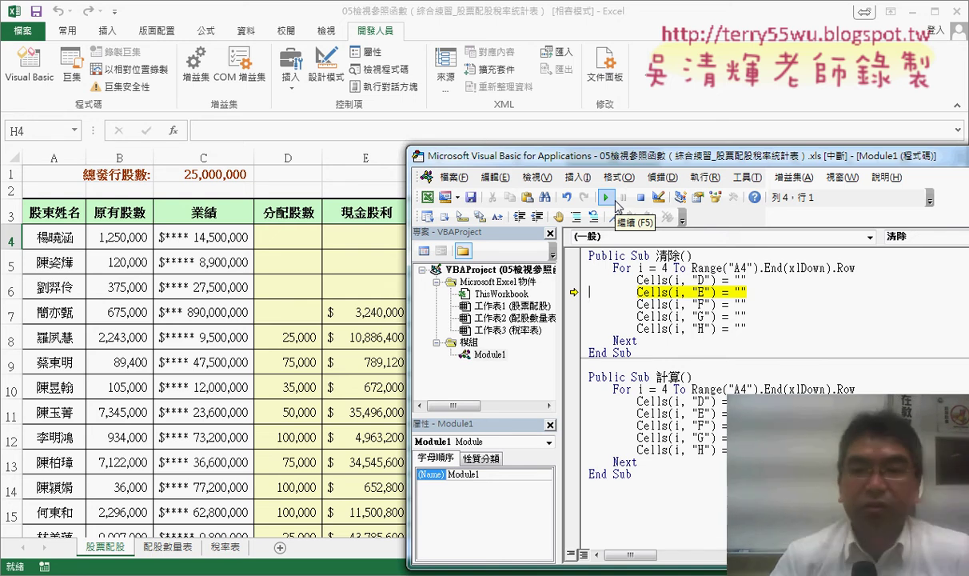
{"action": "left_click", "coordinate": [616, 203]}
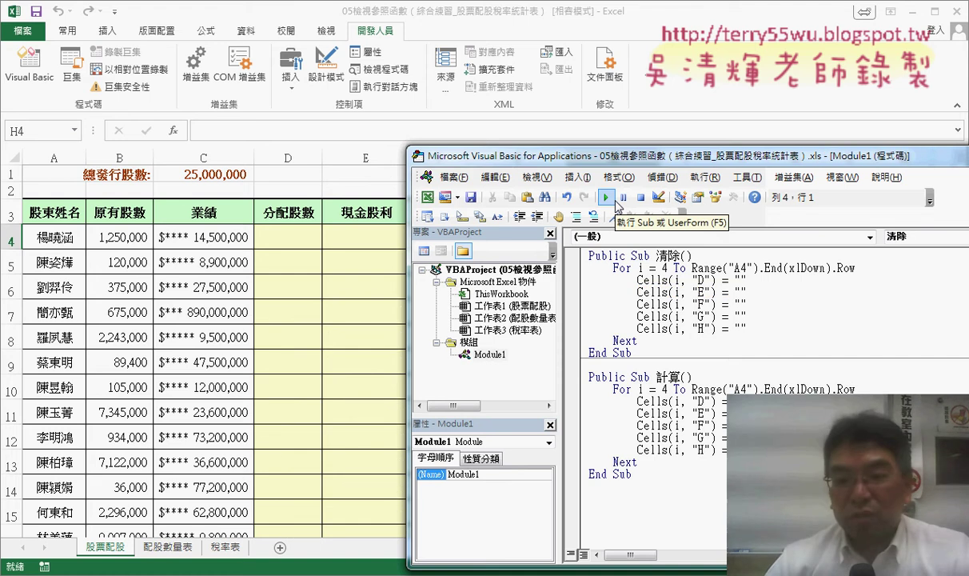
Duplicate the 清除 sub below its End Sub and rename the copy to 計算
{"action": "left_click_drag", "start_coordinate": [644, 480], "coordinate": [583, 367]}
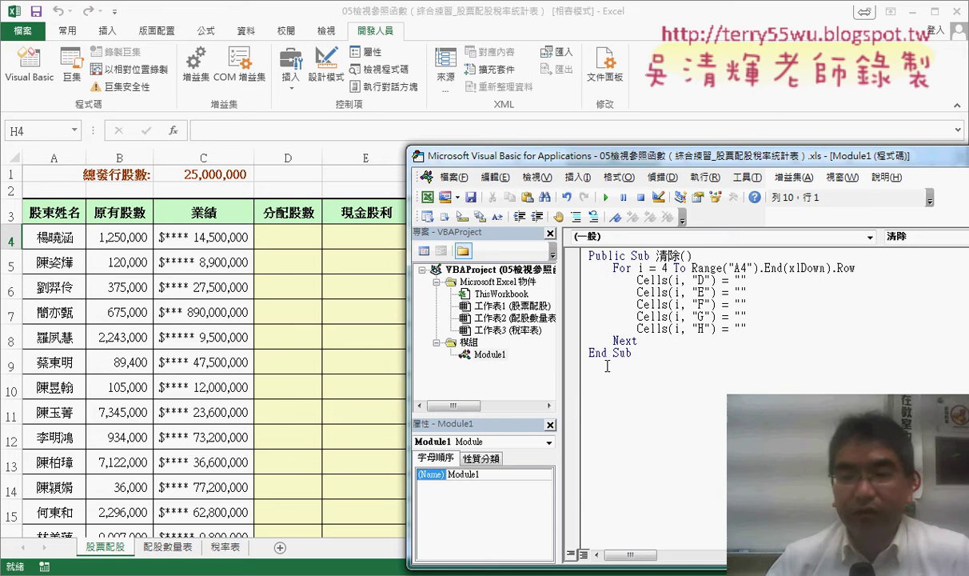
{"action": "left_click_drag", "start_coordinate": [605, 358], "coordinate": [578, 247]}
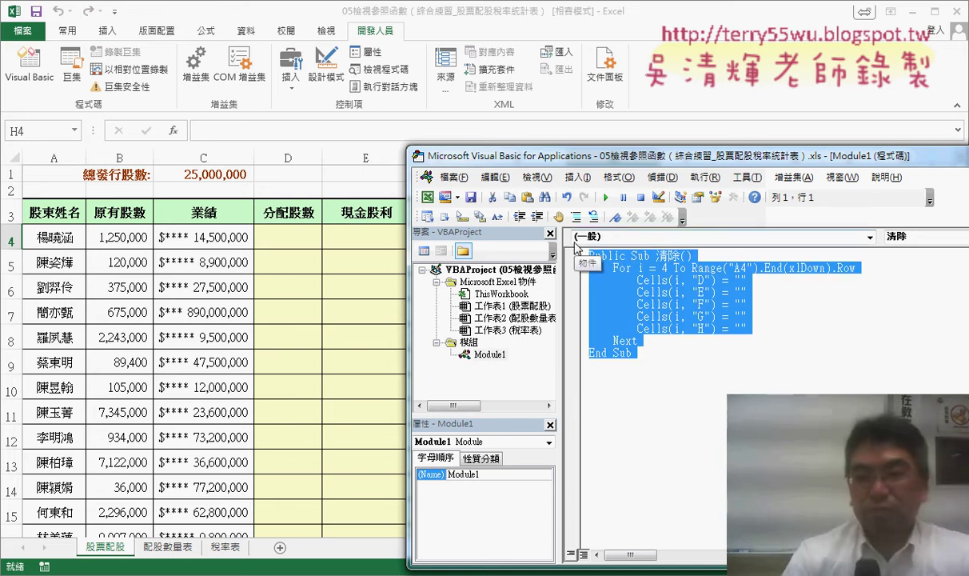
{"action": "left_click", "coordinate": [615, 384]}
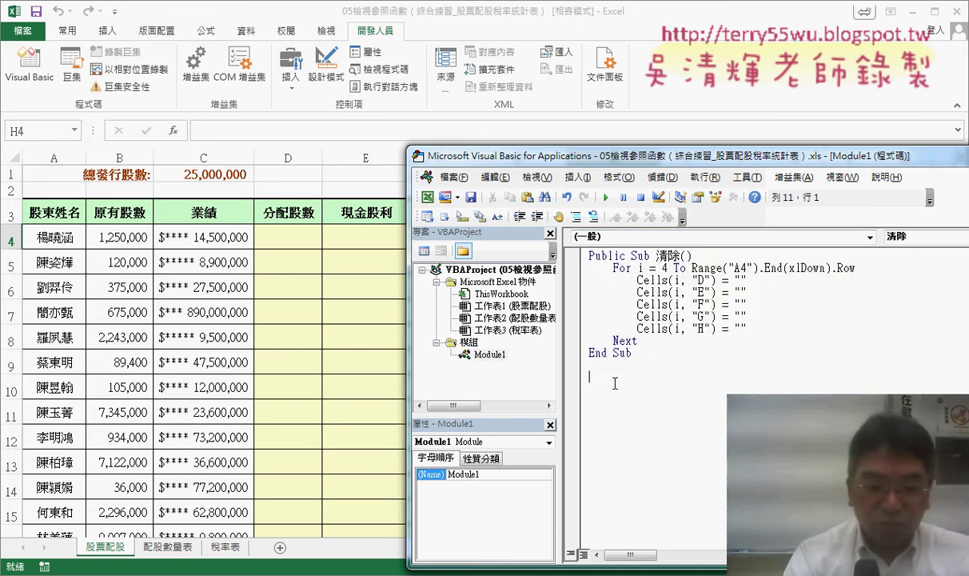
{"action": "type", "text": "Public Sub 清除()     For i = 4 To Range(\"A4\").End(xlDown).Row         Cells(i, \"D\") = \"\"         Cells(i, \"E\") = \"\"         Cells(i, \"F\") = \"\"         Cells(i, \"G\") = \"\"         Cells(i, \"H\") = \"\"     Next End Sub"}
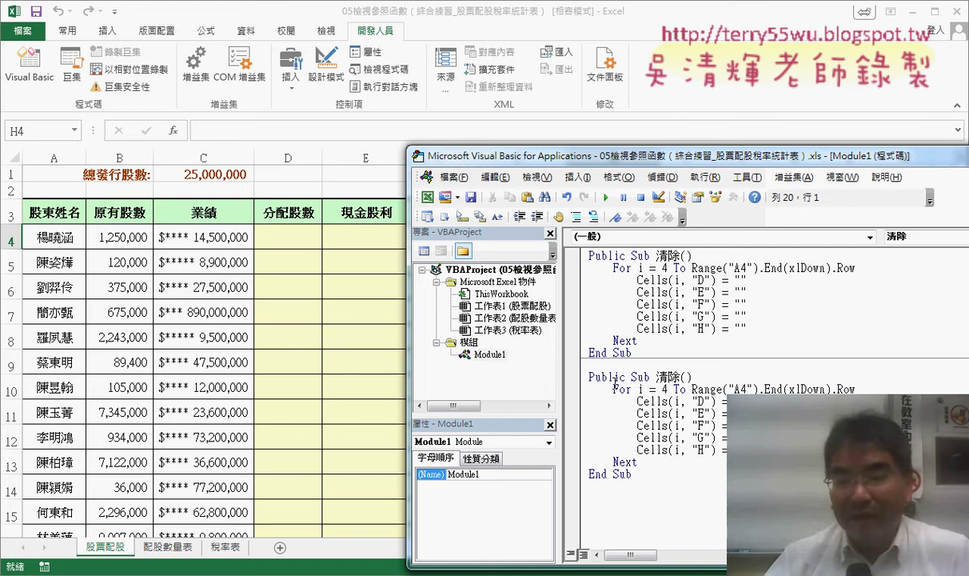
{"action": "double_click", "coordinate": [668, 377]}
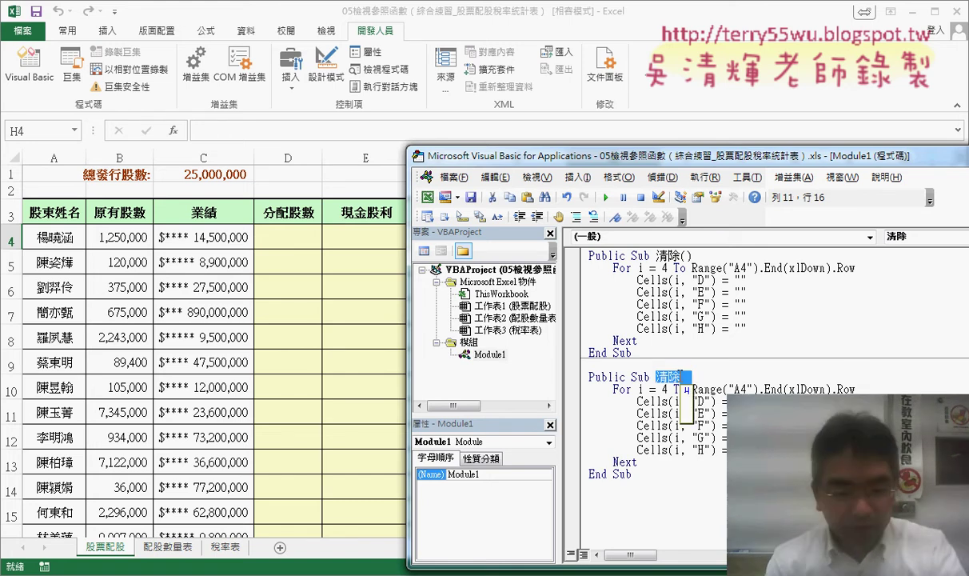
{"action": "type", "text": "計算("}
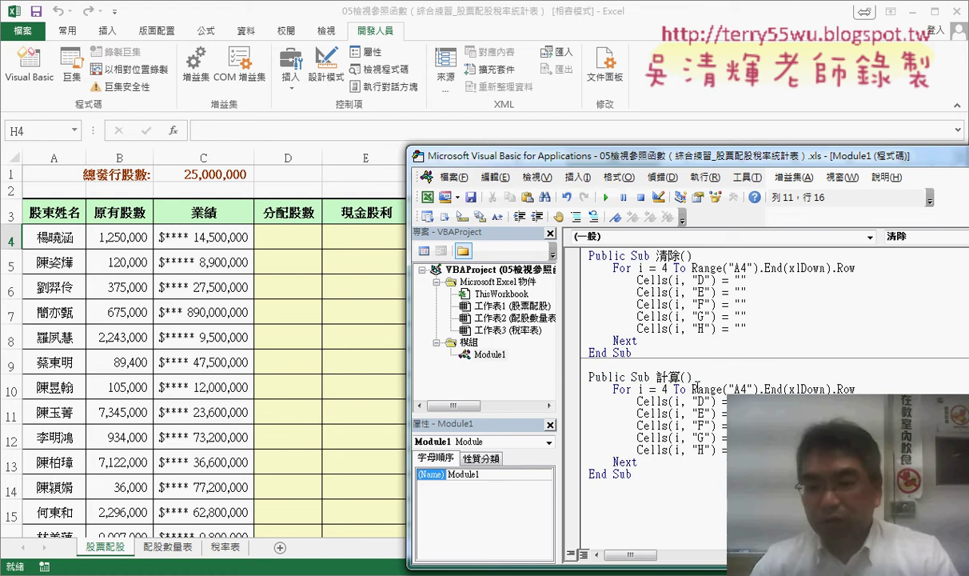
Place the cursor on the column D line of 計算, then go to the Google Docs notes
{"action": "left_click", "coordinate": [745, 401]}
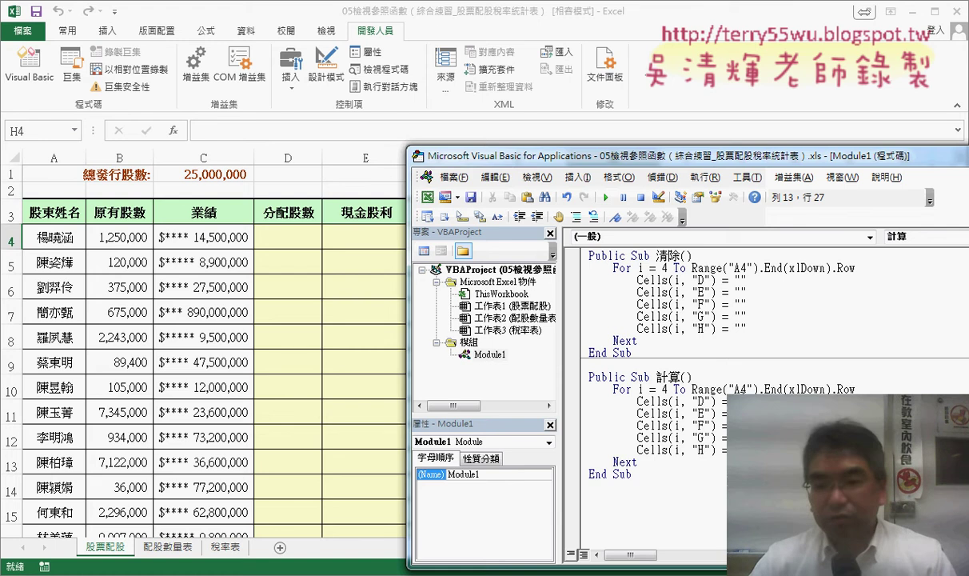
{"action": "key", "text": "Left"}
{"action": "left_click", "coordinate": [697, 438]}
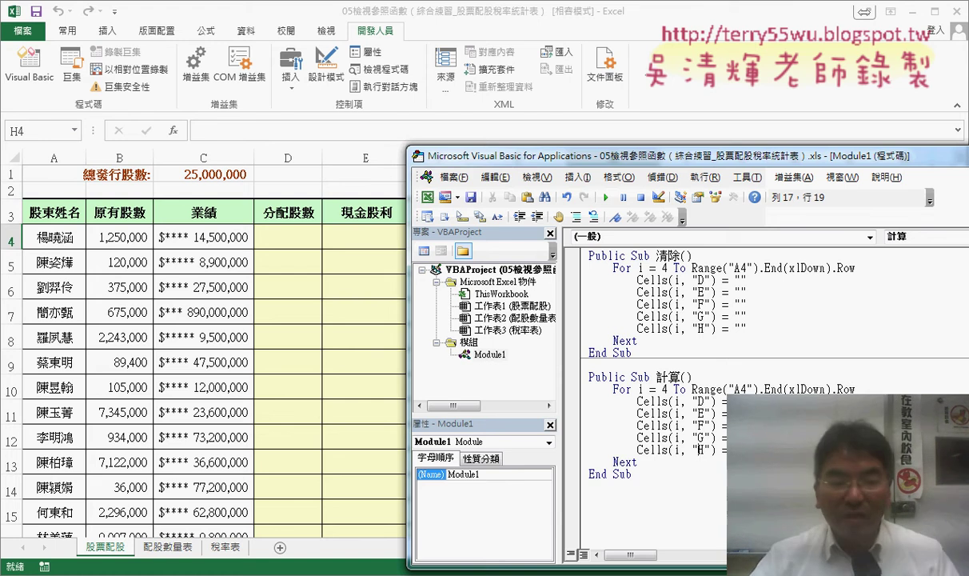
{"action": "key", "text": "alt+Tab"}
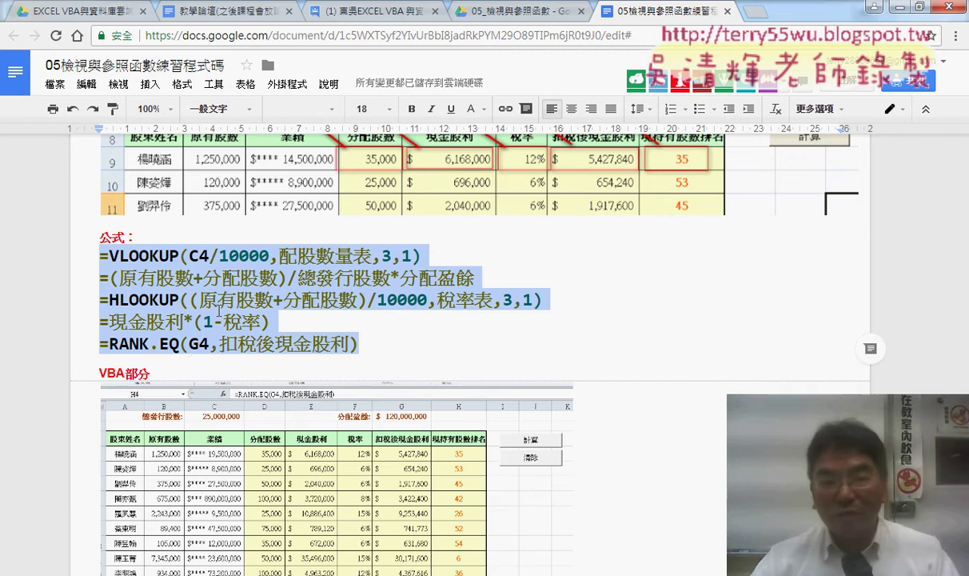
Copy the =VLOOKUP(C4/10000,配股數量表,3,1) line from the notes and return to the VBA editor
{"action": "left_click", "coordinate": [424, 258]}
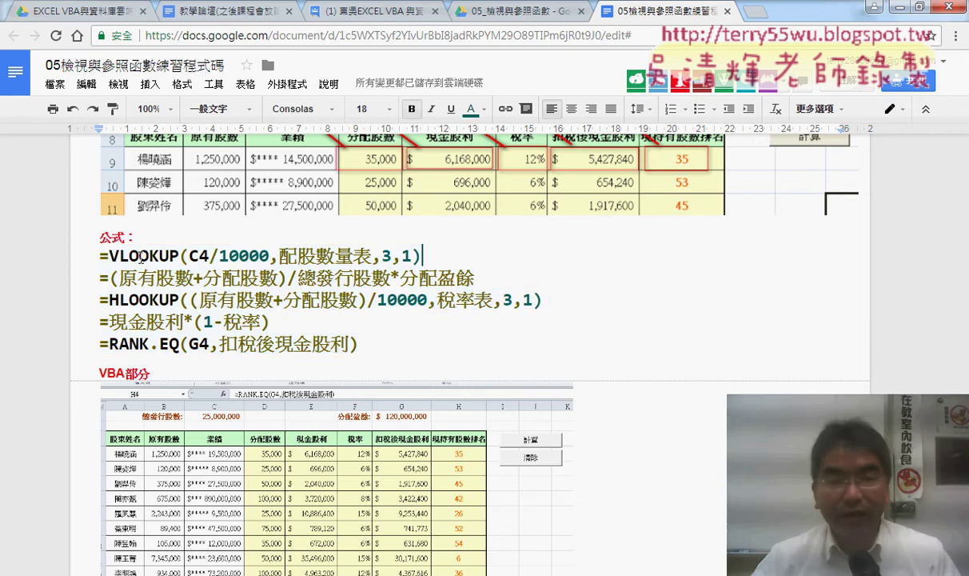
{"action": "left_click_drag", "start_coordinate": [99, 256], "coordinate": [423, 256]}
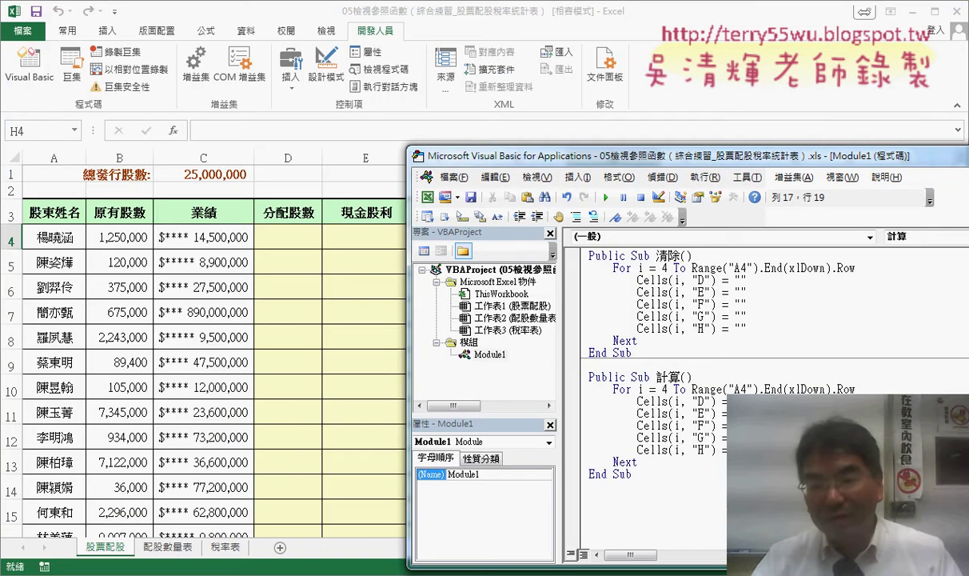
{"action": "left_click", "coordinate": [740, 401]}
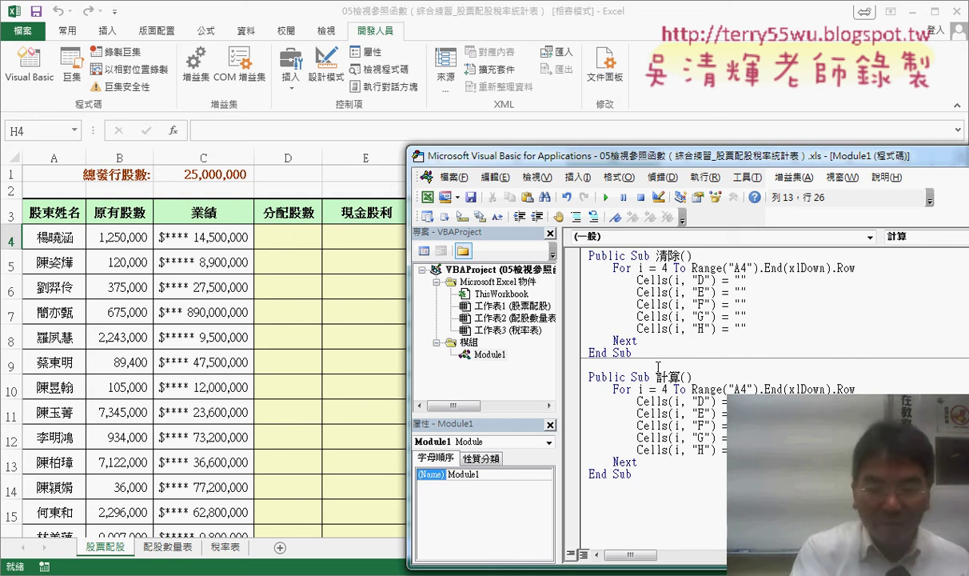
Finish the VLOOKUP string in the Cells(i, "D") line and run 計算 to fill 分配股數 (e.g., 35,000)
{"action": "key", "text": "End"}
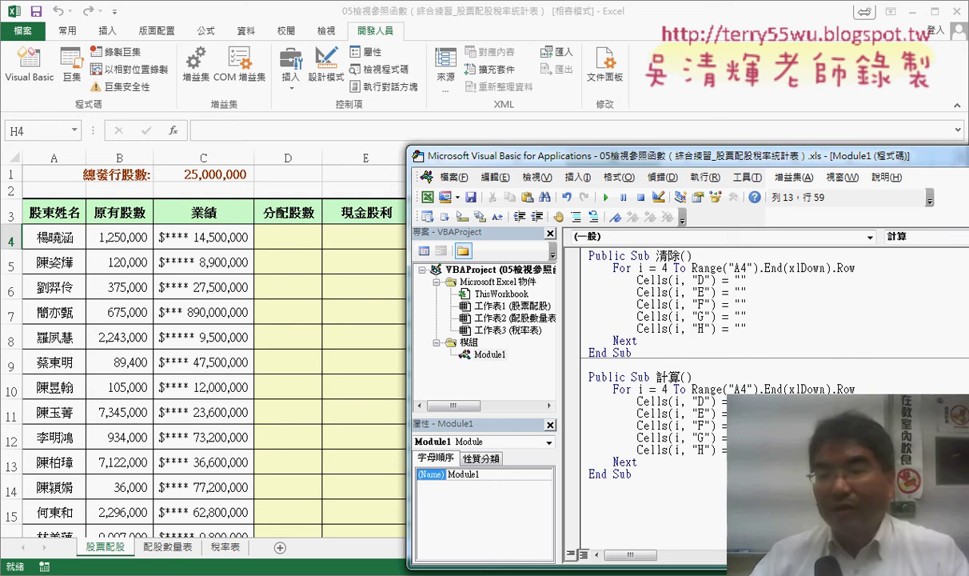
{"action": "key", "text": "shift+Home"}
{"action": "key", "text": "End"}
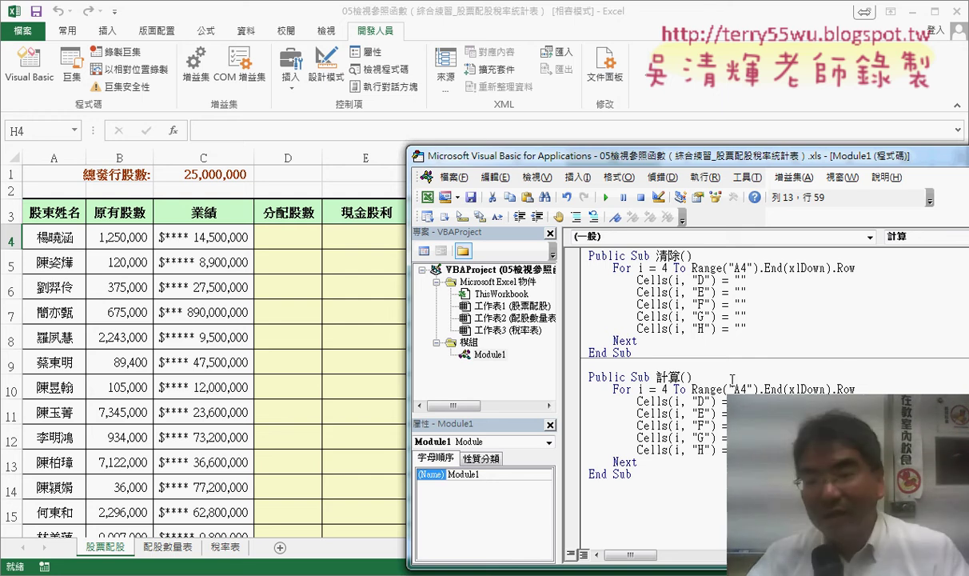
{"action": "double_click", "coordinate": [664, 390]}
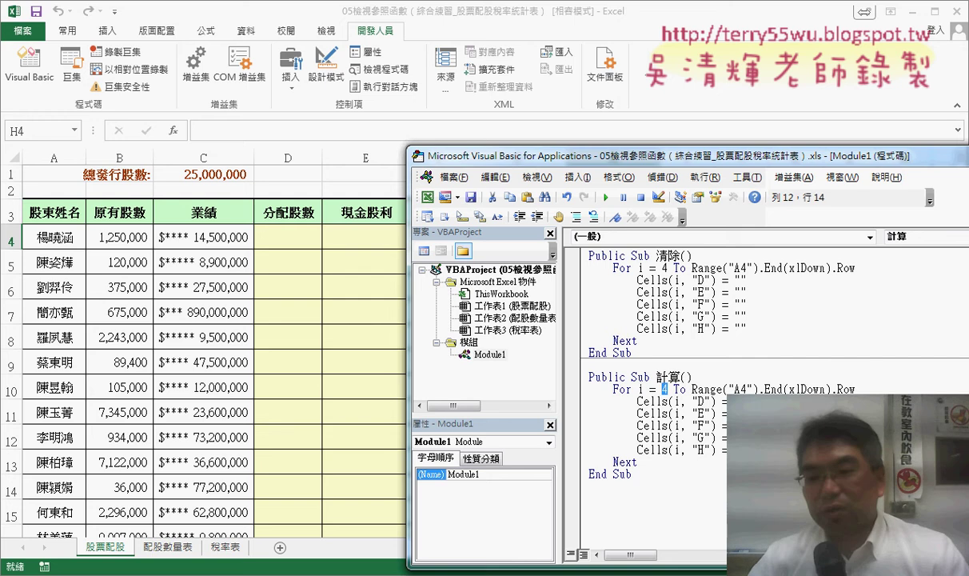
{"action": "left_click", "coordinate": [798, 402]}
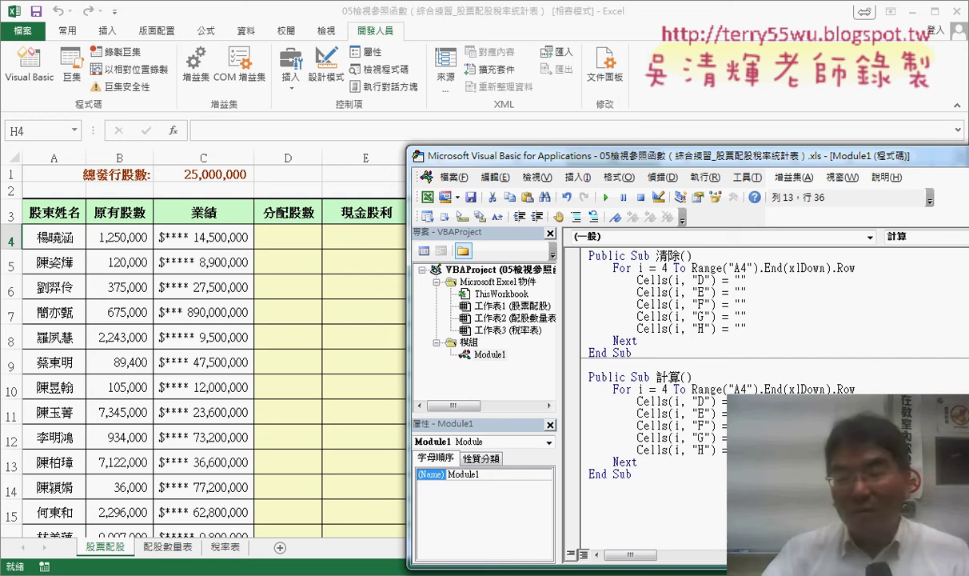
{"action": "key", "text": "Right"}
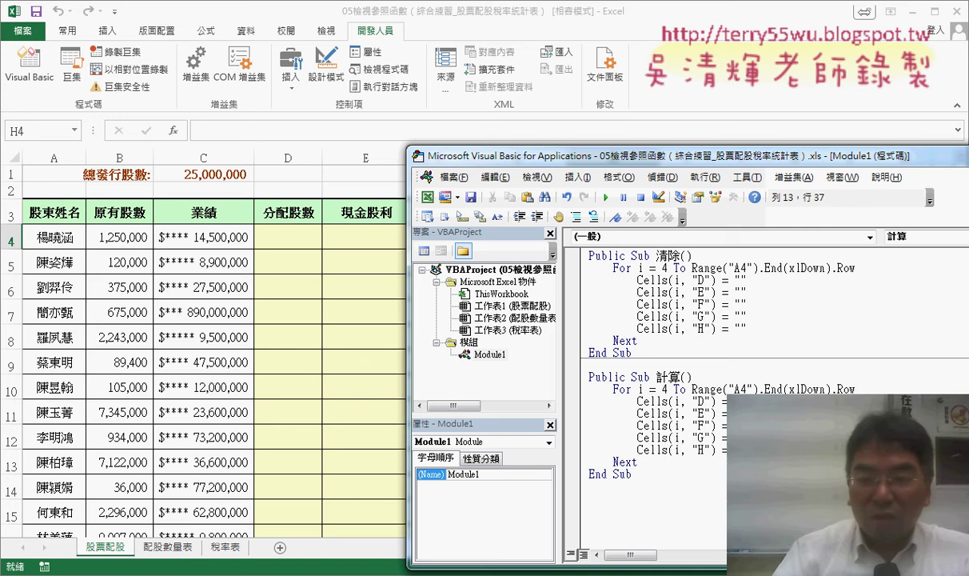
{"action": "key", "text": "Right"}
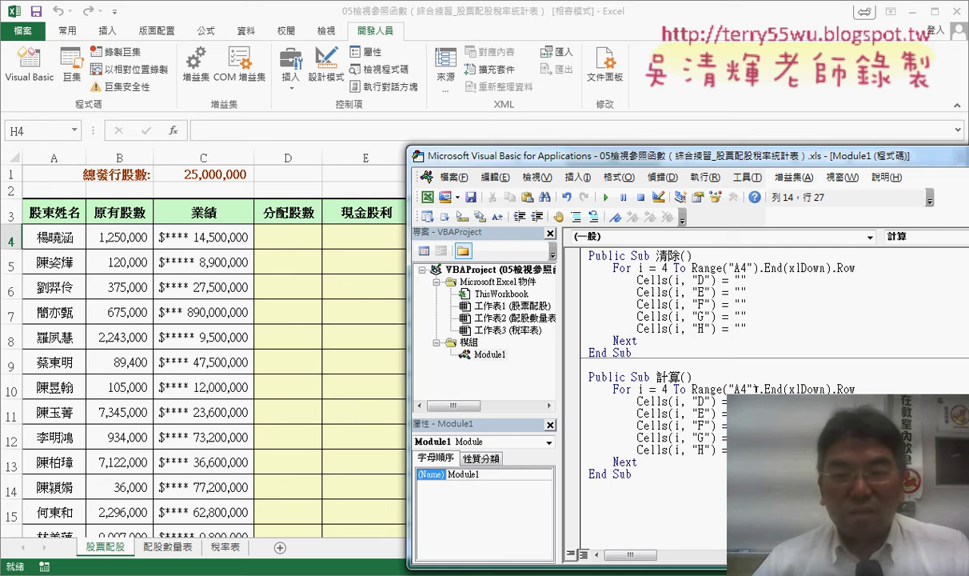
{"action": "left_click", "coordinate": [607, 197]}
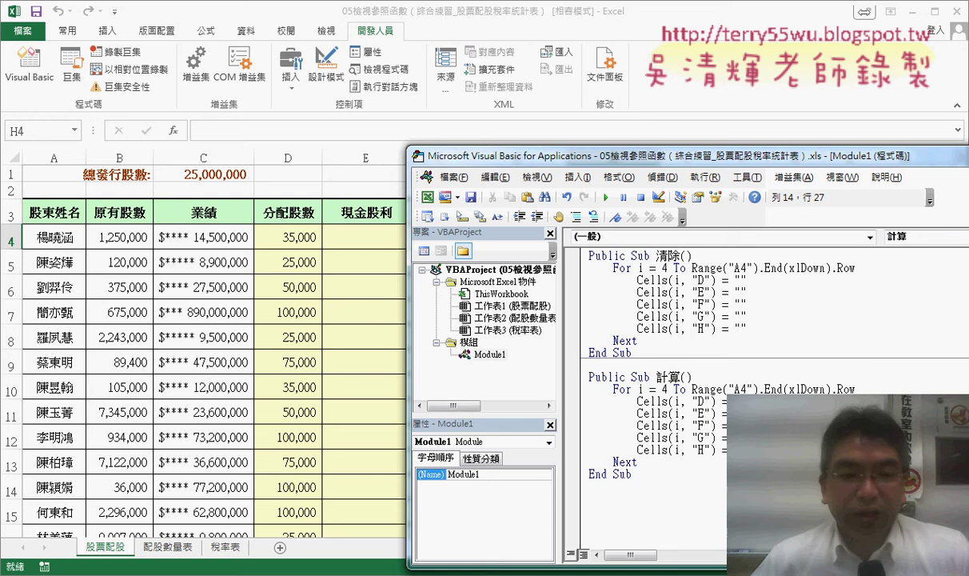
{"action": "left_click", "coordinate": [180, 472]}
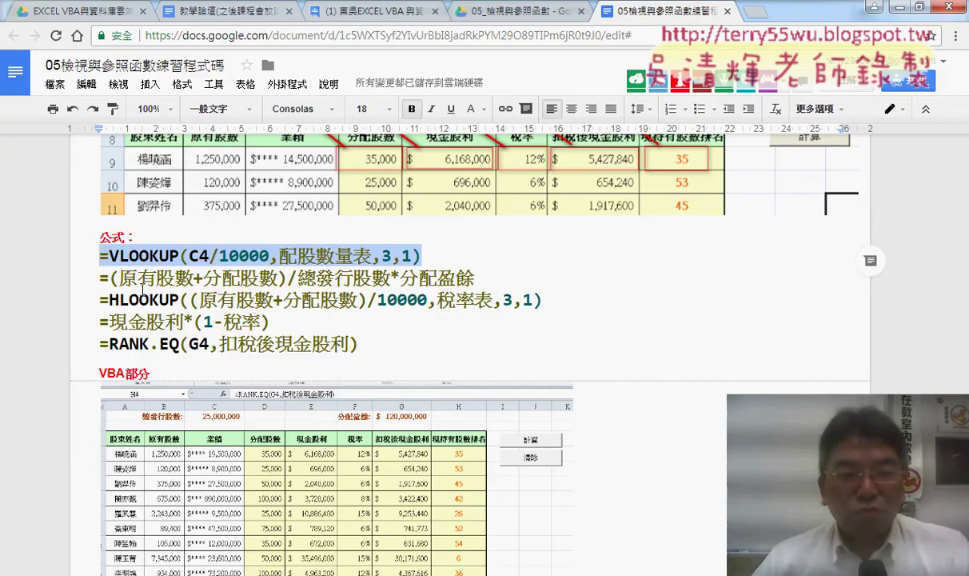
Put =(原有股數+分配股數)/總發行股數*分配盈餘 into the Cells(i, "E") line and run 計算 to fill 現金股利
{"action": "left_click_drag", "start_coordinate": [99, 278], "coordinate": [474, 278]}
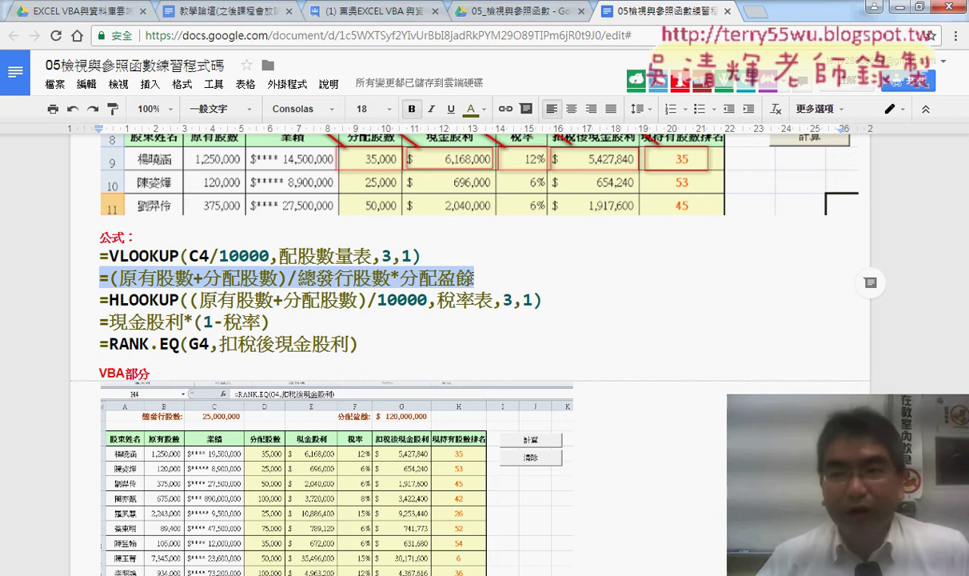
{"action": "key", "text": "alt+Tab"}
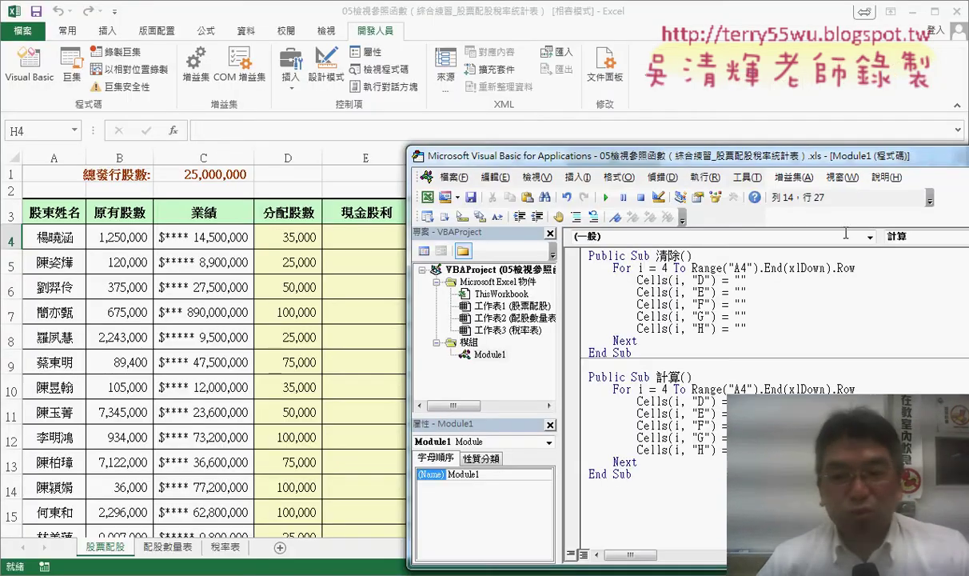
{"action": "key", "text": "Left"}
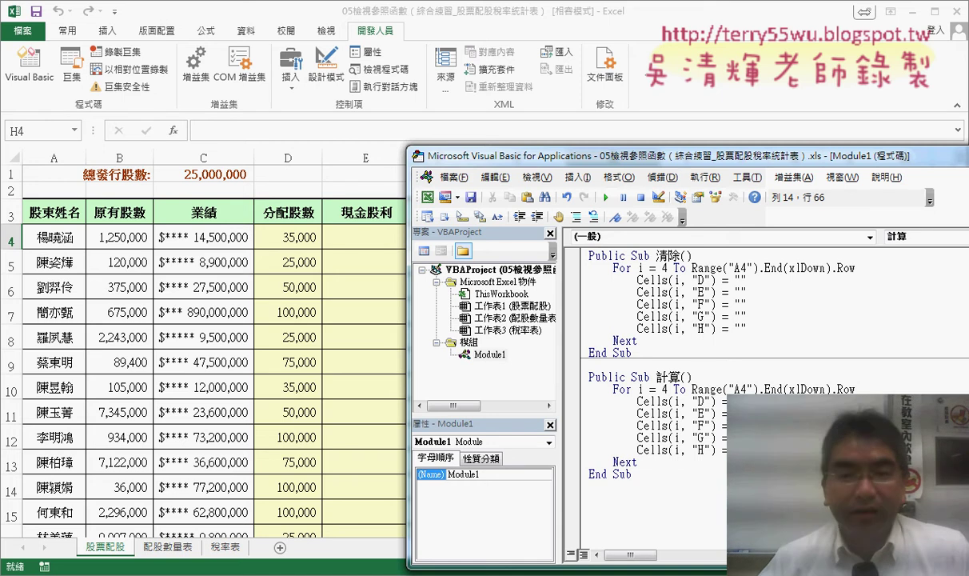
{"action": "key", "text": "F5"}
{"action": "mouse_move", "coordinate": [595, 160]}
{"action": "left_mouse_down"}
{"action": "mouse_move", "coordinate": [654, 157]}
{"action": "mouse_move", "coordinate": [478, 99]}
{"action": "mouse_move", "coordinate": [450, 99]}
{"action": "left_mouse_up"}
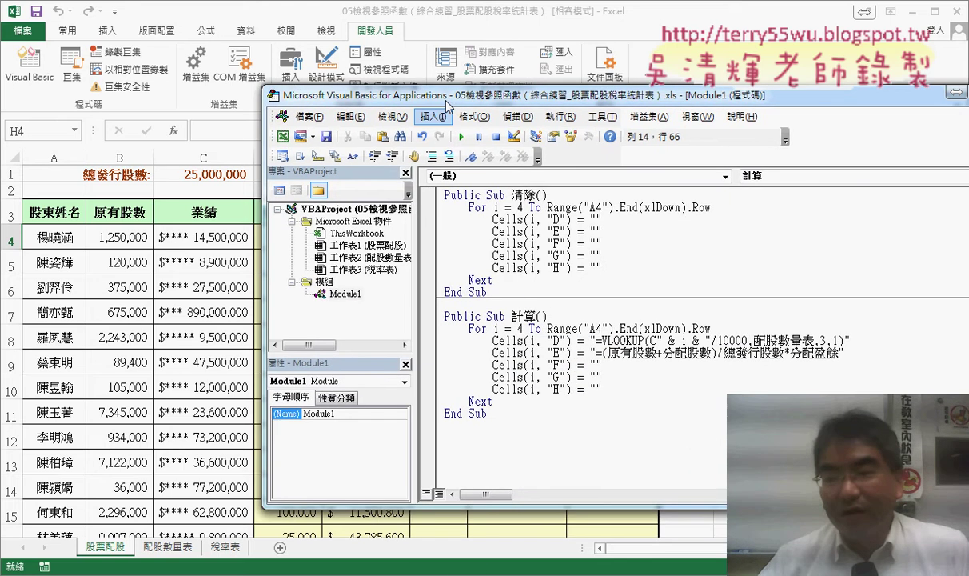
{"action": "left_click_drag", "start_coordinate": [841, 352], "coordinate": [596, 353]}
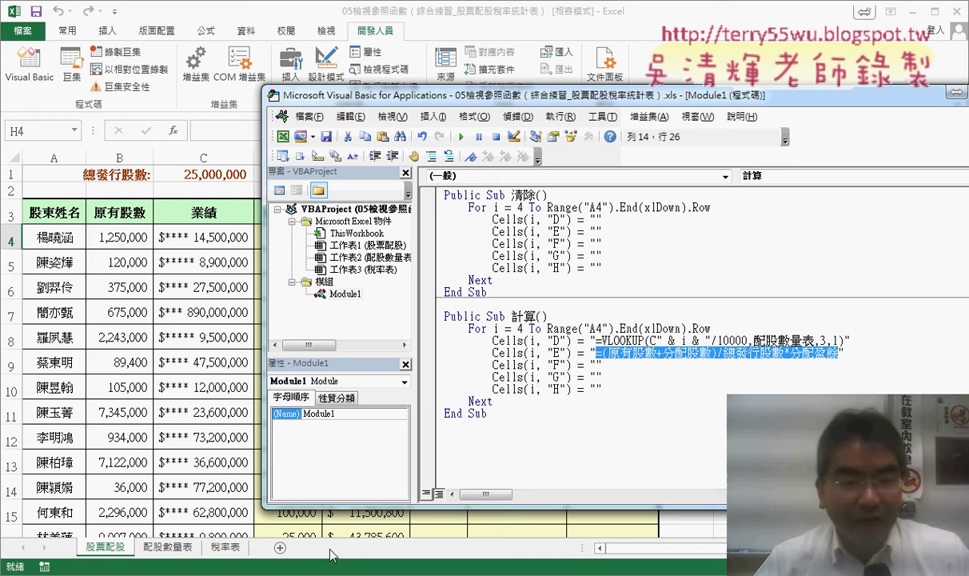
{"action": "key", "text": "alt+Tab"}
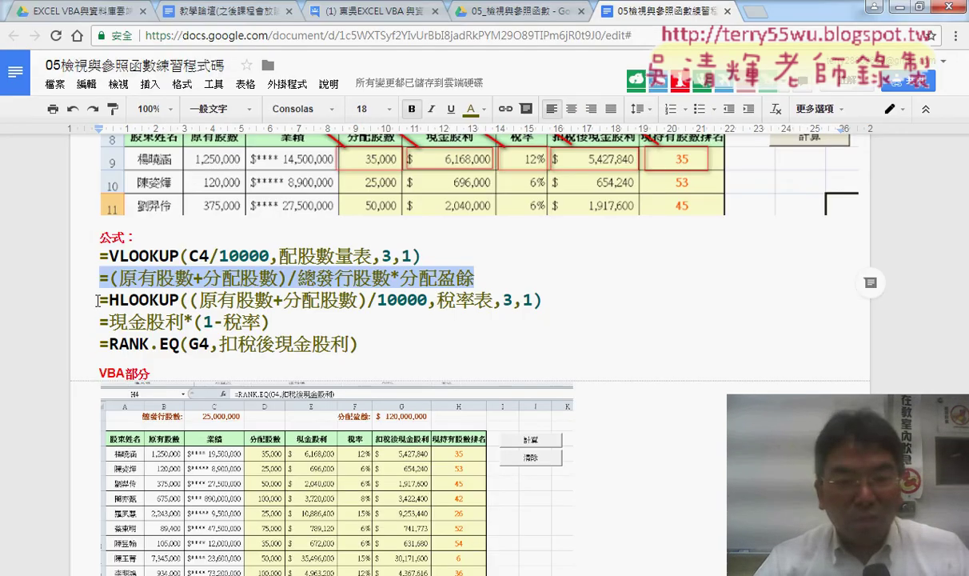
Paste the HLOOKUP 稅率表 formula into the Cells(i, "F") line and remove the stray quote
{"action": "left_click_drag", "start_coordinate": [97, 300], "coordinate": [558, 299]}
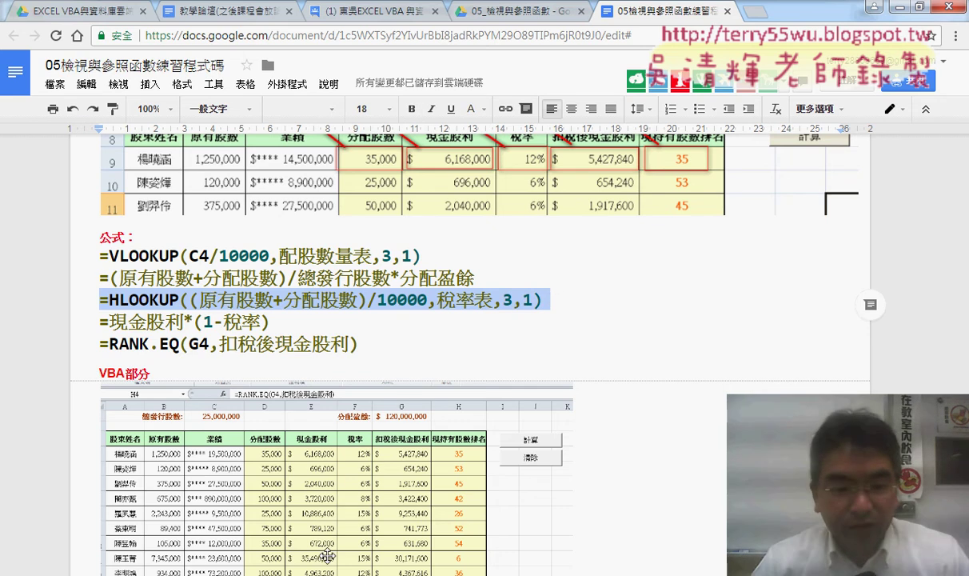
{"action": "key", "text": "alt+Tab"}
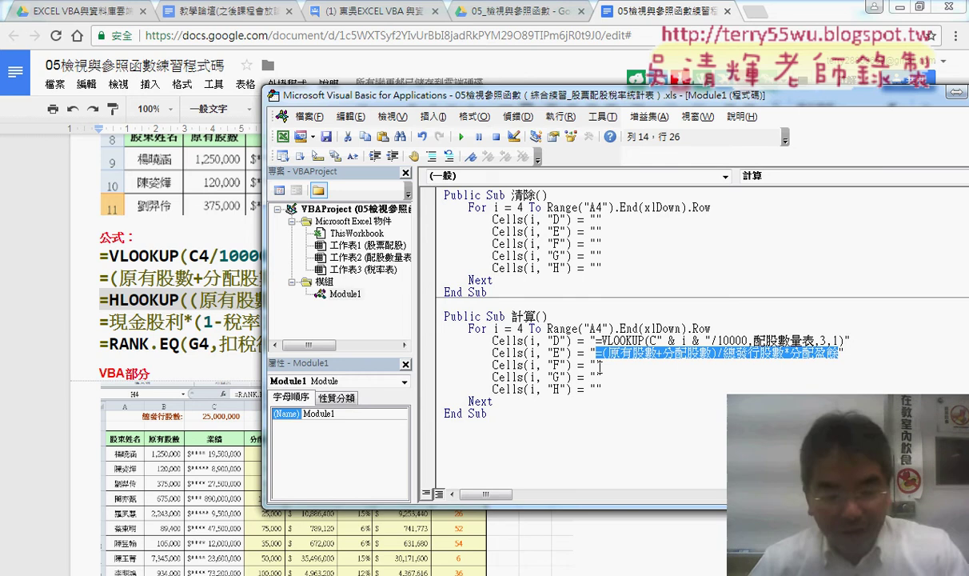
{"action": "left_click", "coordinate": [597, 364]}
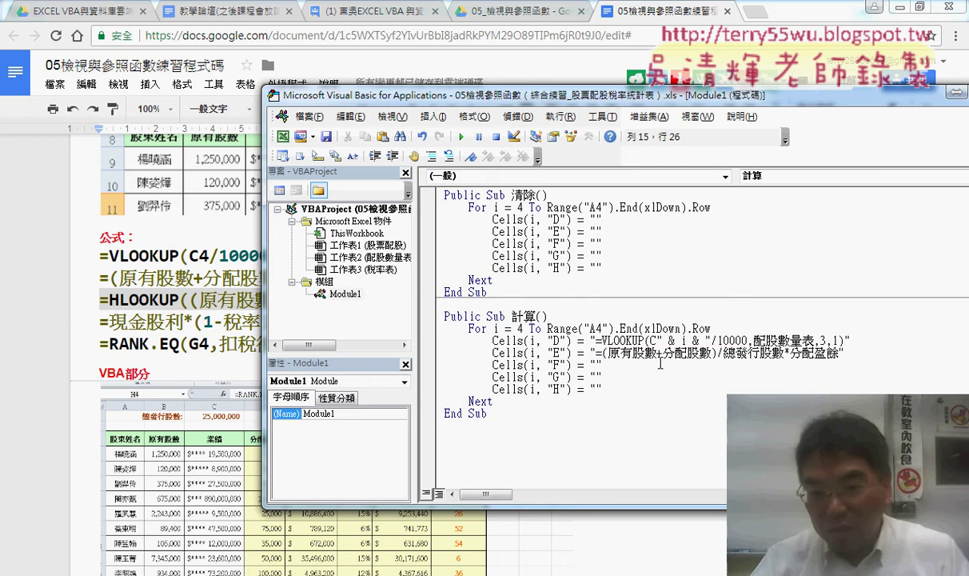
{"action": "type", "text": "=HLOOKUP((原有股數+分配股數)/10000,稅率表,3,1)\""}
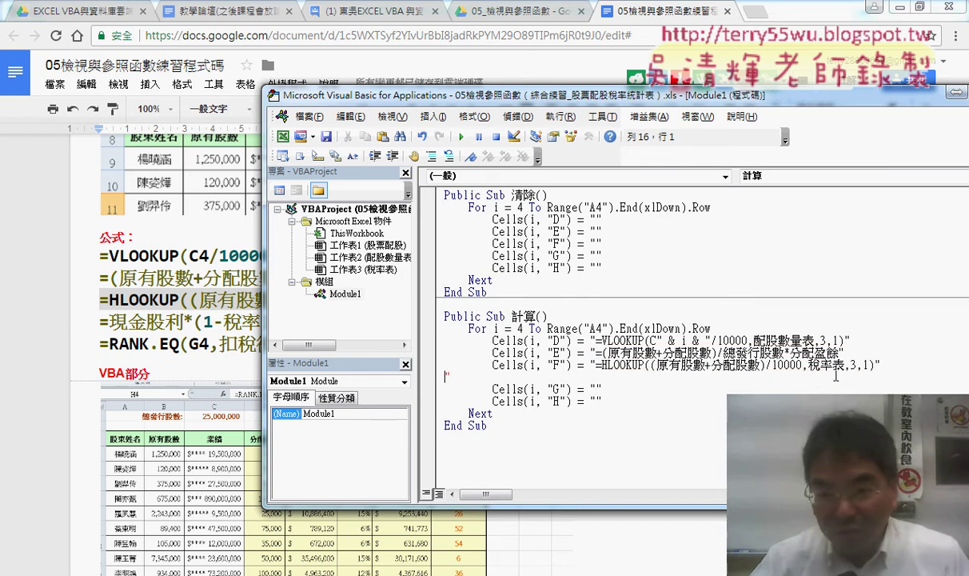
{"action": "left_click", "coordinate": [915, 367]}
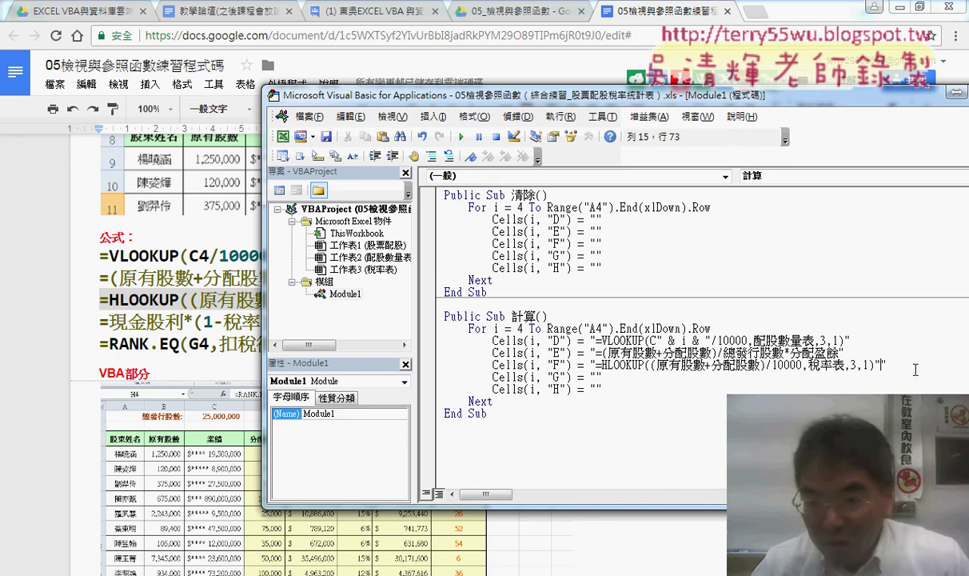
{"action": "key", "text": "Delete"}
{"action": "key", "text": "Delete"}
{"action": "key", "text": "ctrl+End"}
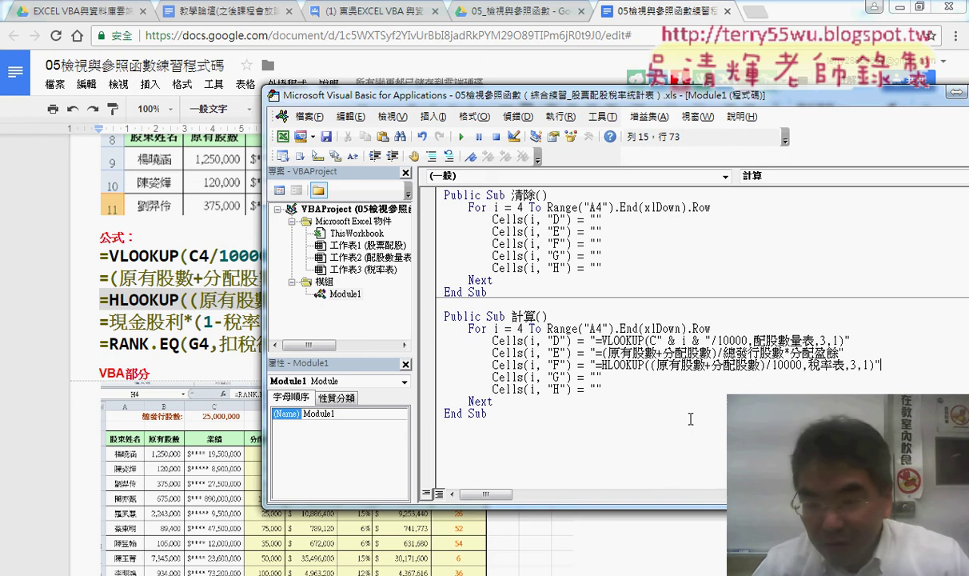
{"action": "left_click", "coordinate": [667, 371]}
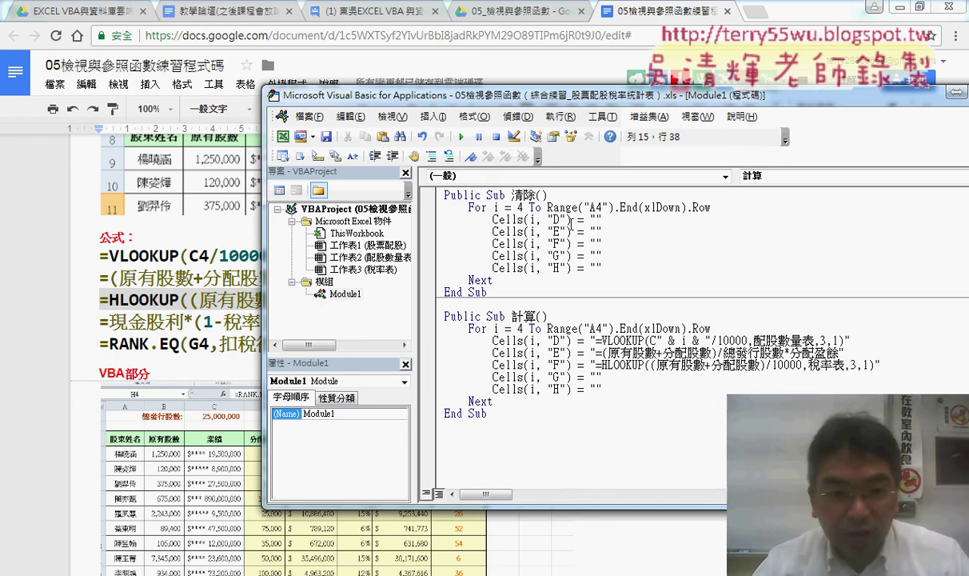
Run 計算 on the workbook to confirm 稅率 fills with rates like 12% and 6%
{"action": "left_click", "coordinate": [898, 7]}
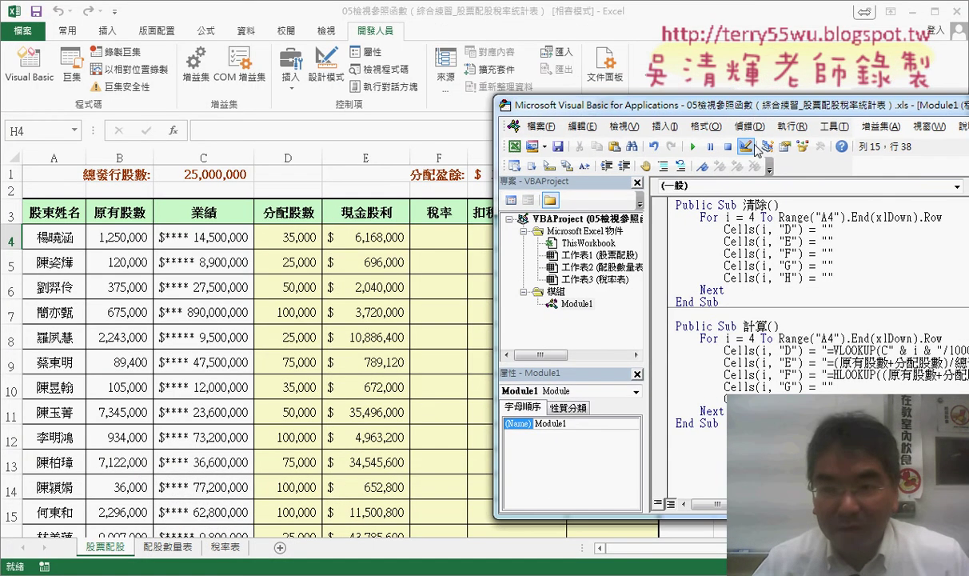
{"action": "left_click", "coordinate": [693, 147]}
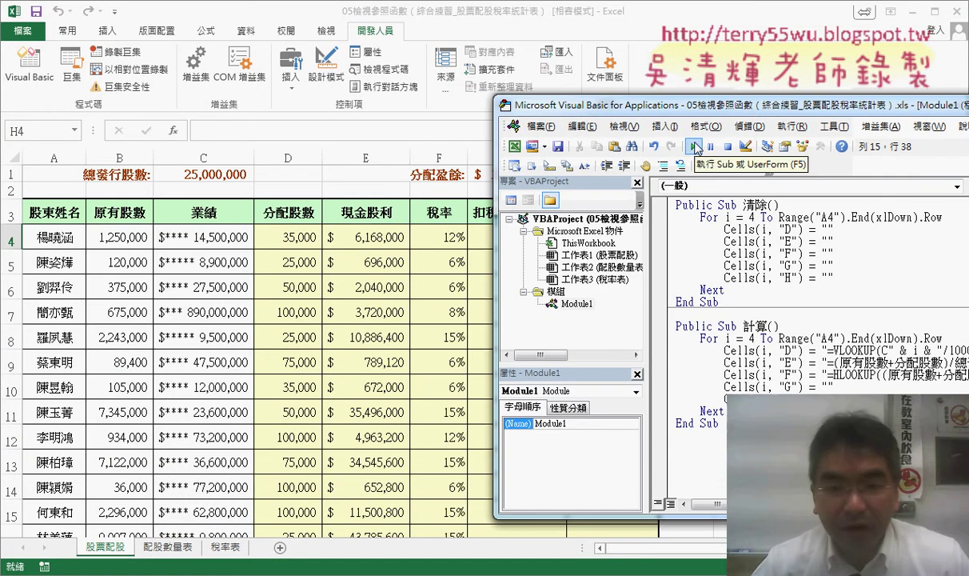
{"action": "left_click_drag", "start_coordinate": [608, 105], "coordinate": [267, 70]}
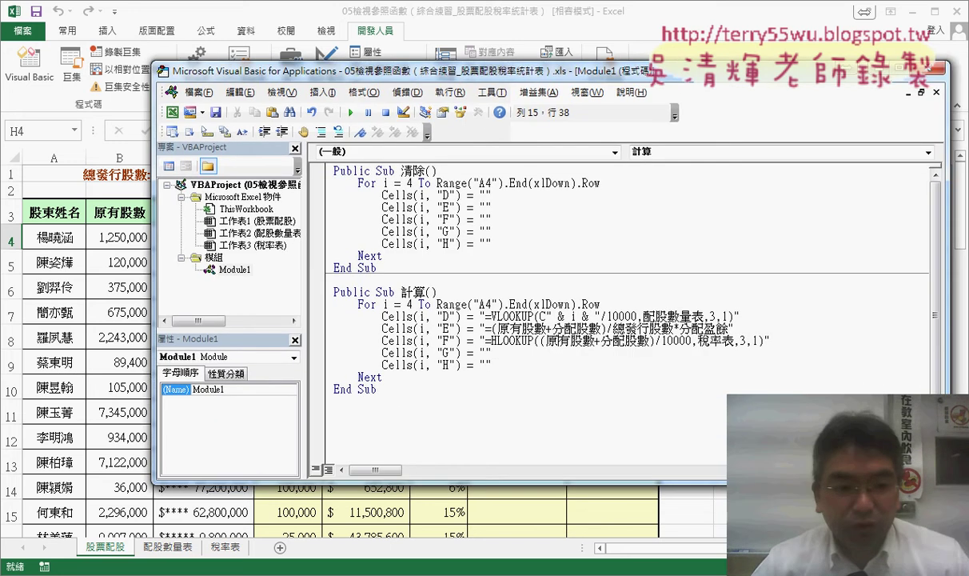
{"action": "key", "text": "alt+Tab"}
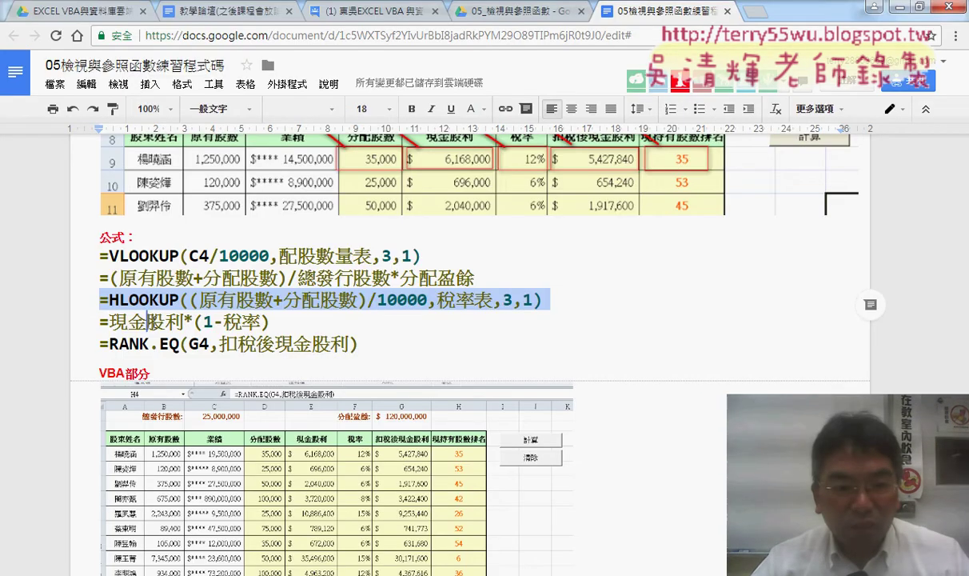
Enter =現金股利*(1-稅率) into the Cells(i, "G") line of Sub 計算
{"action": "left_click", "coordinate": [102, 322]}
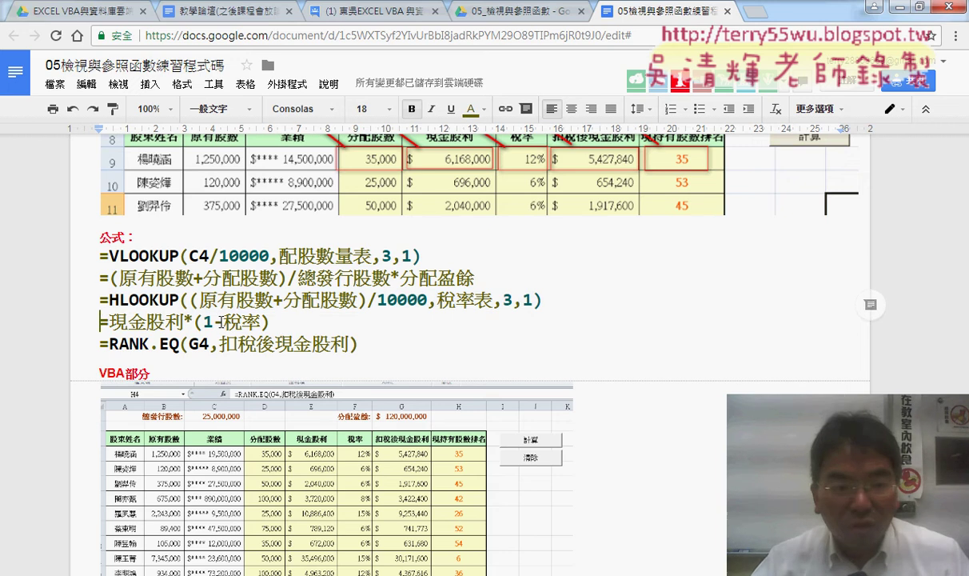
{"action": "left_click_drag", "start_coordinate": [270, 322], "coordinate": [100, 321]}
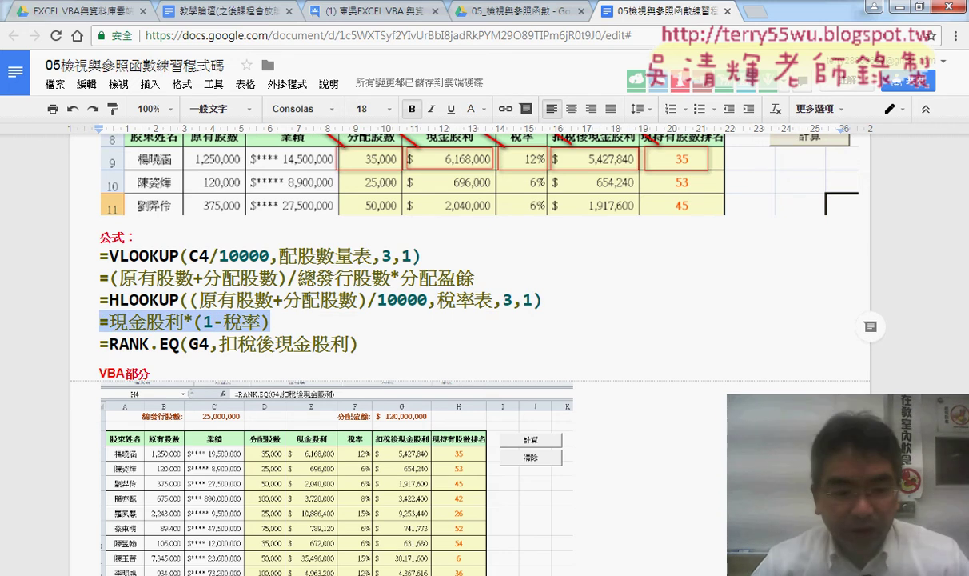
{"action": "left_click", "coordinate": [256, 573]}
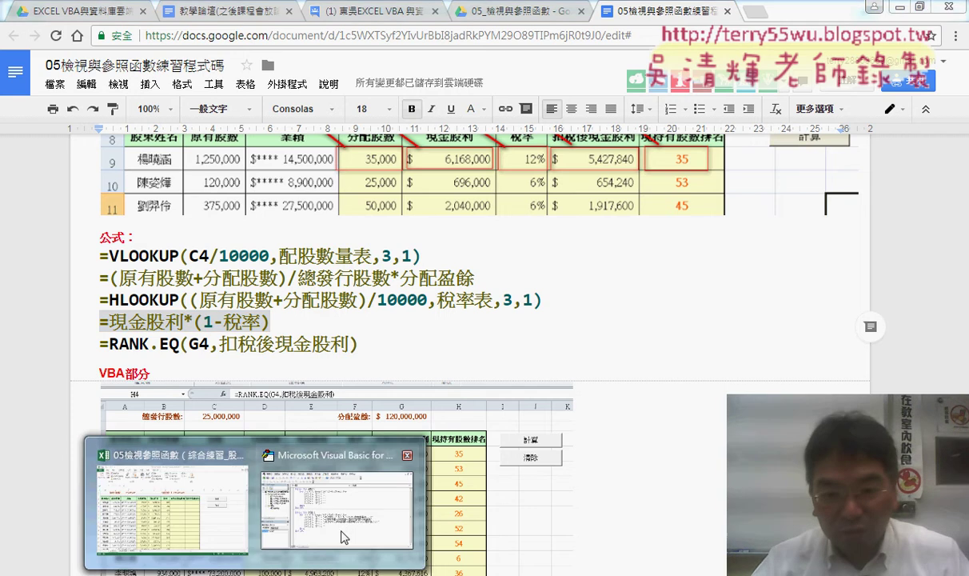
{"action": "left_click", "coordinate": [344, 536]}
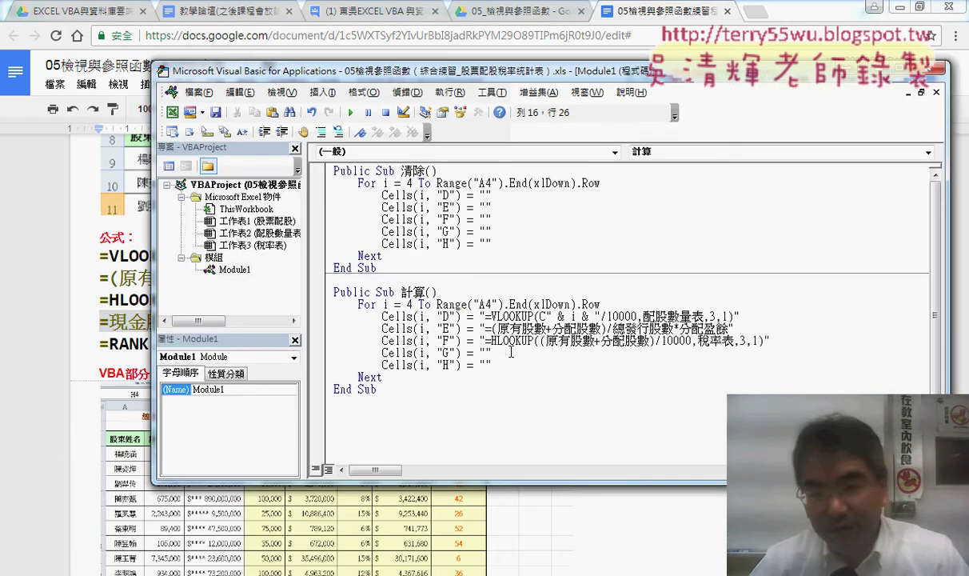
{"action": "type", "text": "=現金股利*(1-稅率)"}
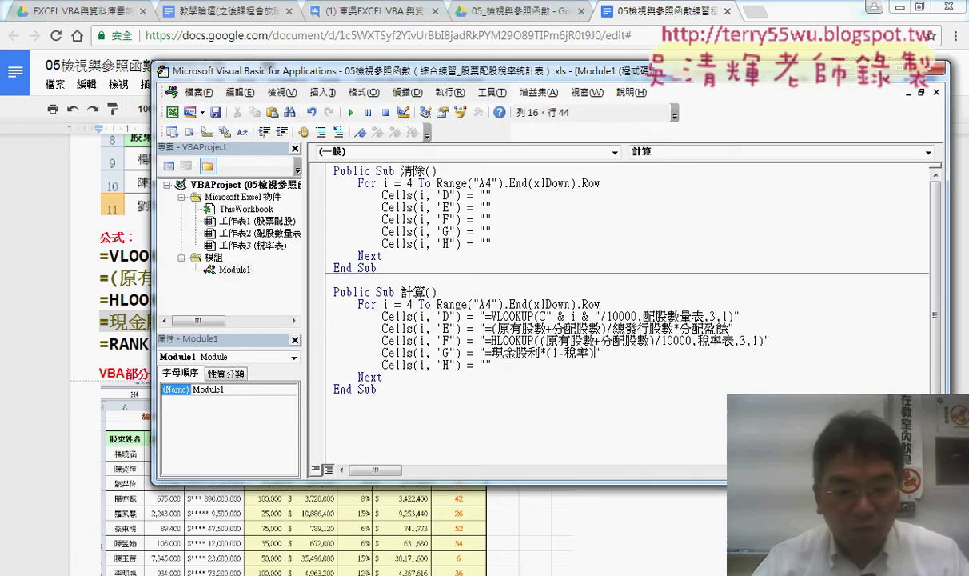
Paste the RANK.EQ formula into the H line, replacing the fixed G4 with G" & i & "
{"action": "left_click", "coordinate": [172, 510]}
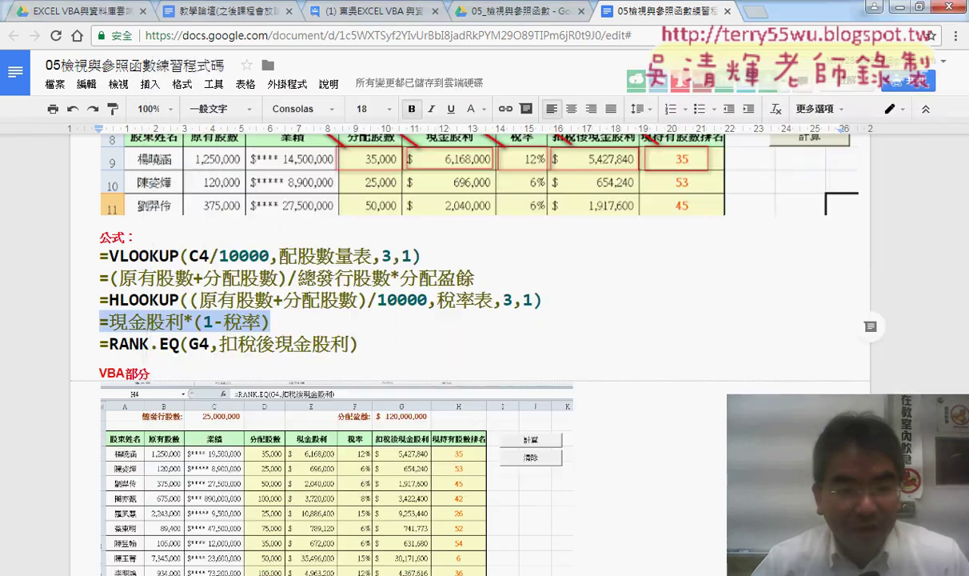
{"action": "left_click_drag", "start_coordinate": [99, 344], "coordinate": [359, 344]}
{"action": "key", "text": "ctrl+c"}
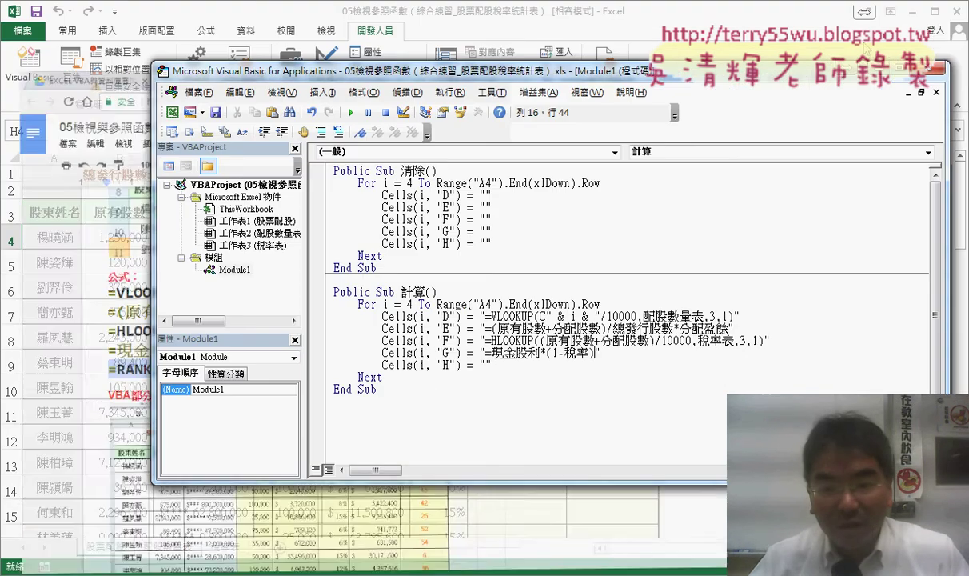
{"action": "left_click", "coordinate": [898, 7]}
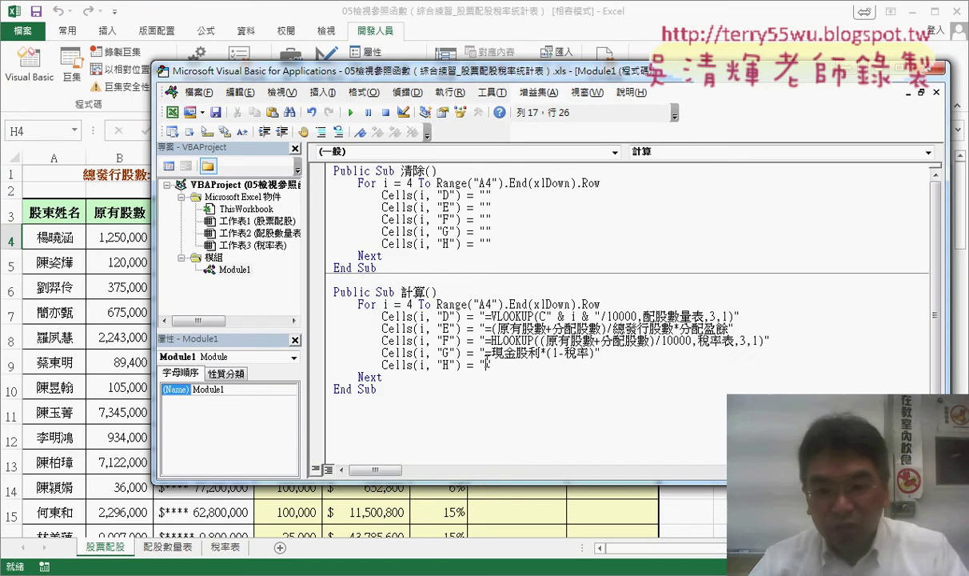
{"action": "left_click", "coordinate": [484, 365]}
{"action": "key", "text": "ctrl+v"}
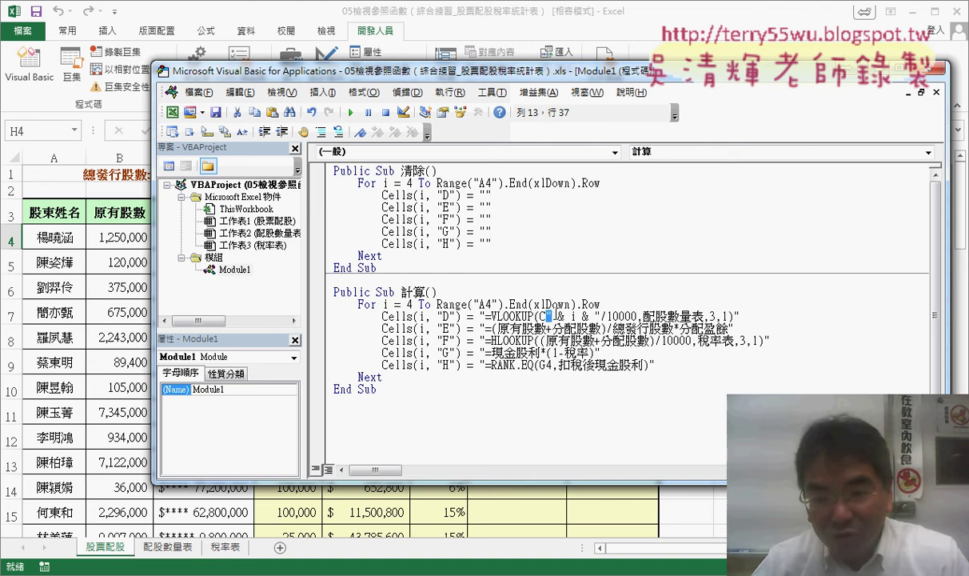
{"action": "left_click_drag", "start_coordinate": [546, 317], "coordinate": [600, 317]}
{"action": "key", "text": "ctrl+c"}
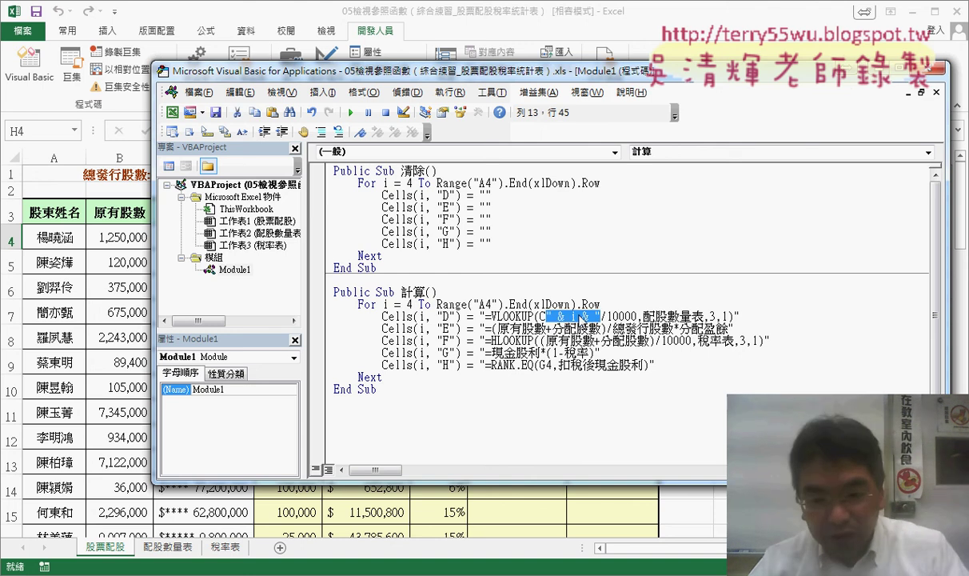
{"action": "left_click_drag", "start_coordinate": [545, 364], "coordinate": [552, 365]}
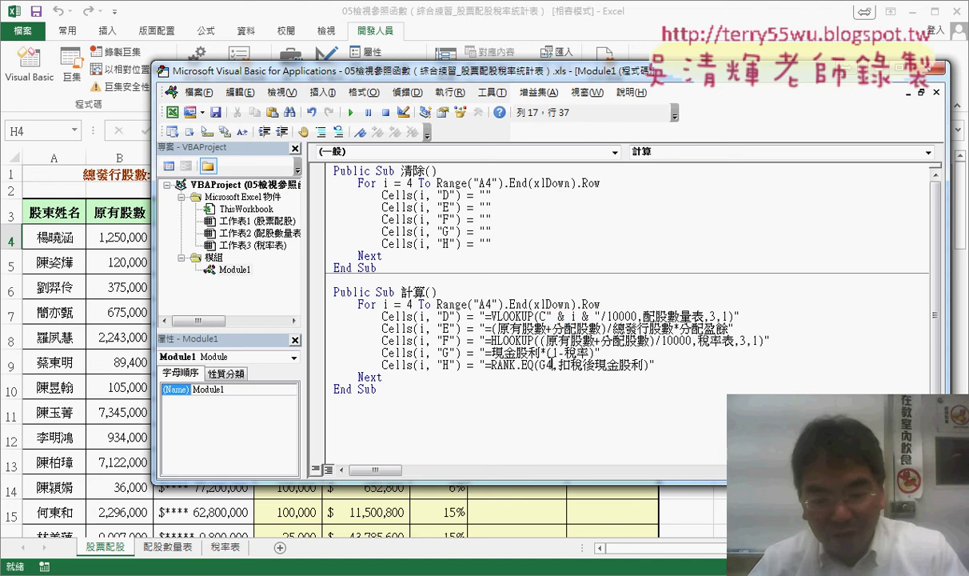
{"action": "key", "text": "ctrl+v"}
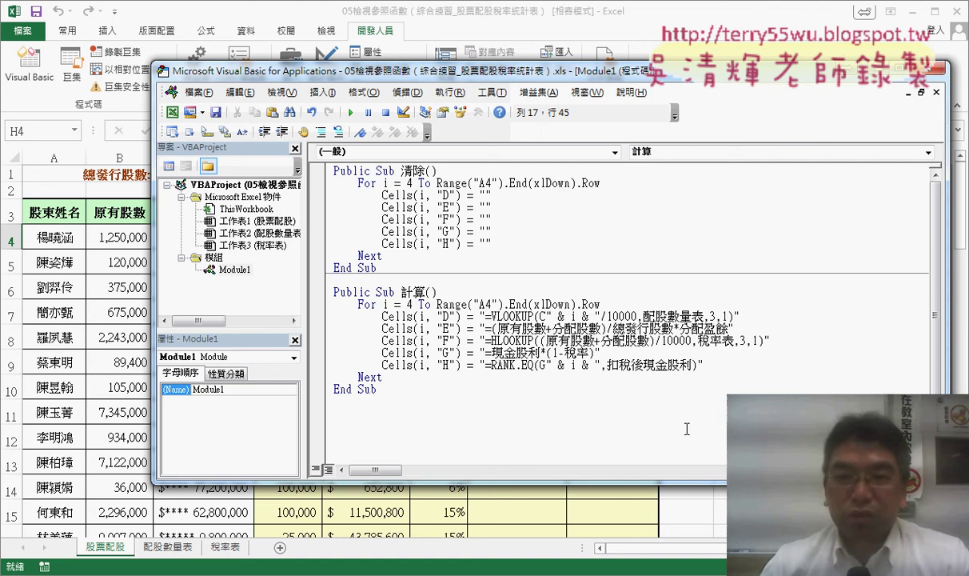
Run 計算 to fill columns D–H (after-tax dividend 5,427,840, rank 35), then clear them with 清除
{"action": "left_click", "coordinate": [694, 16]}
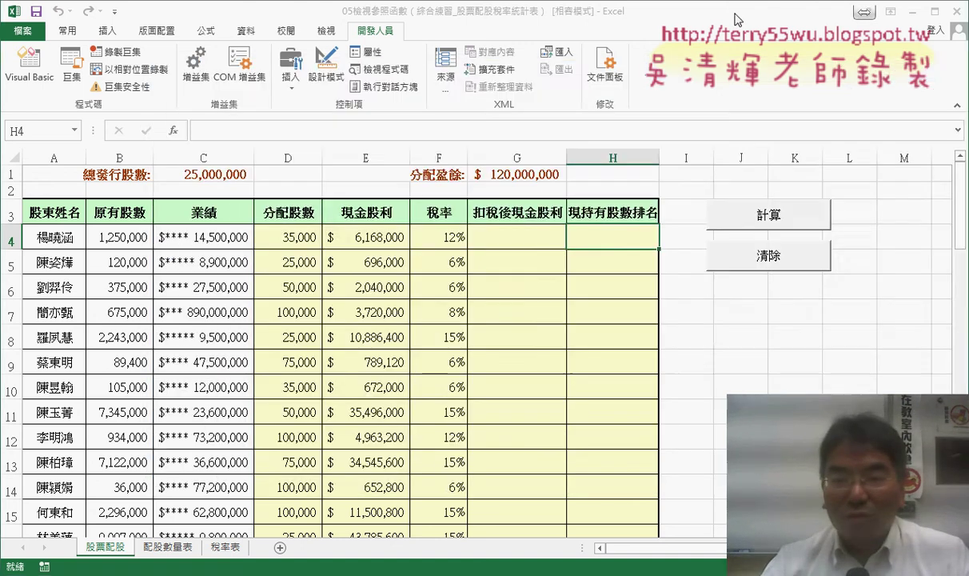
{"action": "left_click", "coordinate": [808, 337]}
{"action": "left_click", "coordinate": [789, 228]}
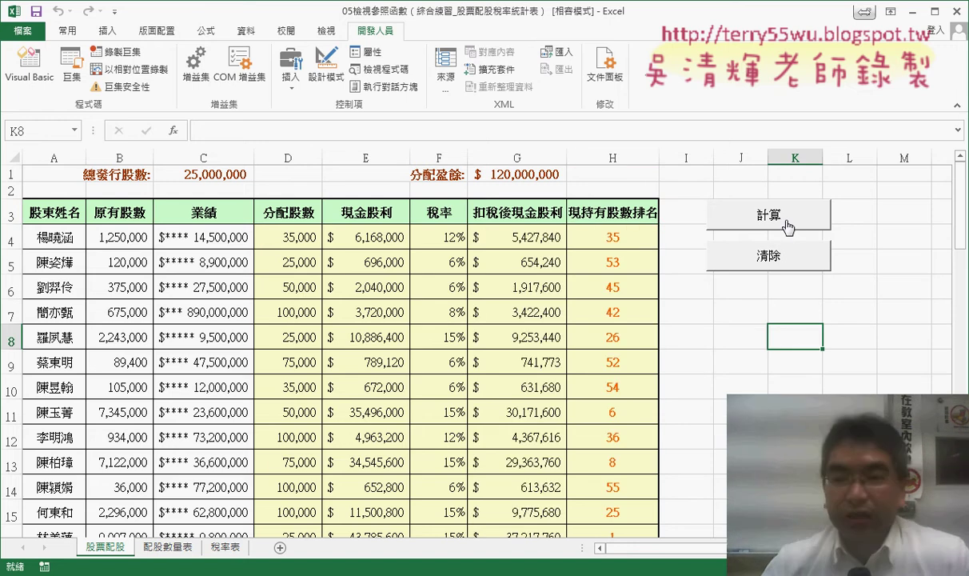
{"action": "left_click", "coordinate": [781, 264]}
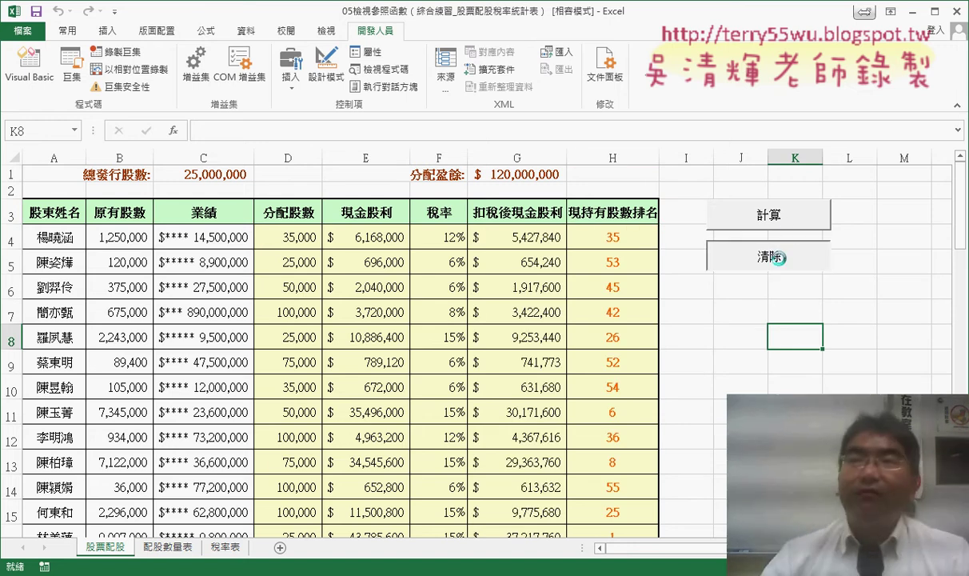